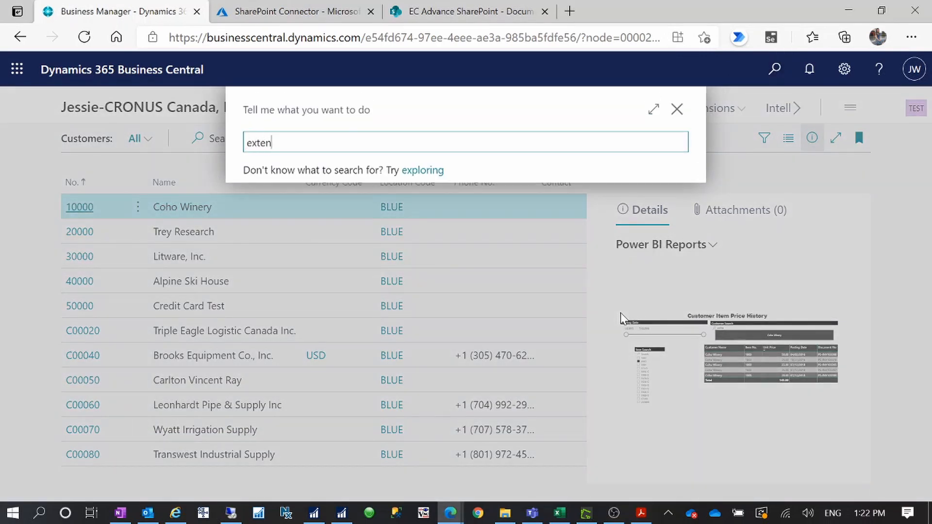
Open the Extension Marketplace page and search its Business Central apps for "share".
text(extension market)
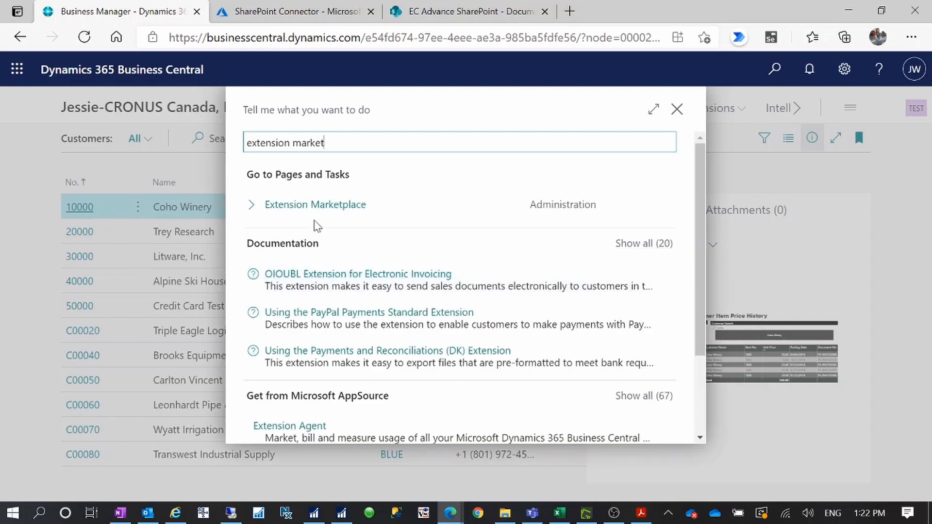
click(319, 210)
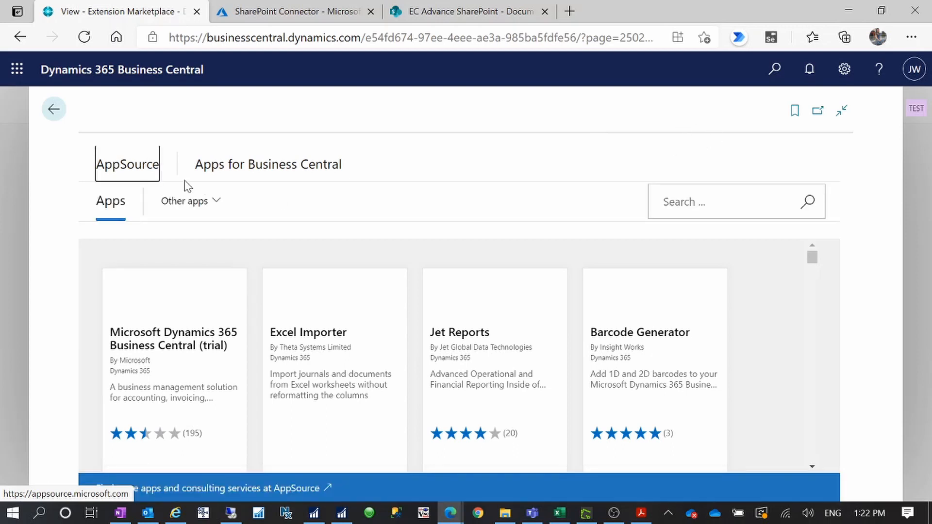
click(673, 209)
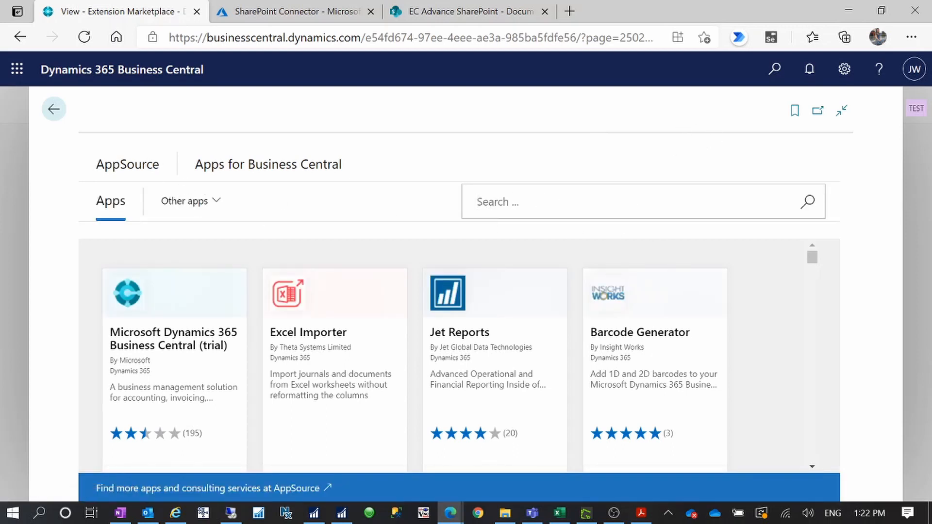
text(share)
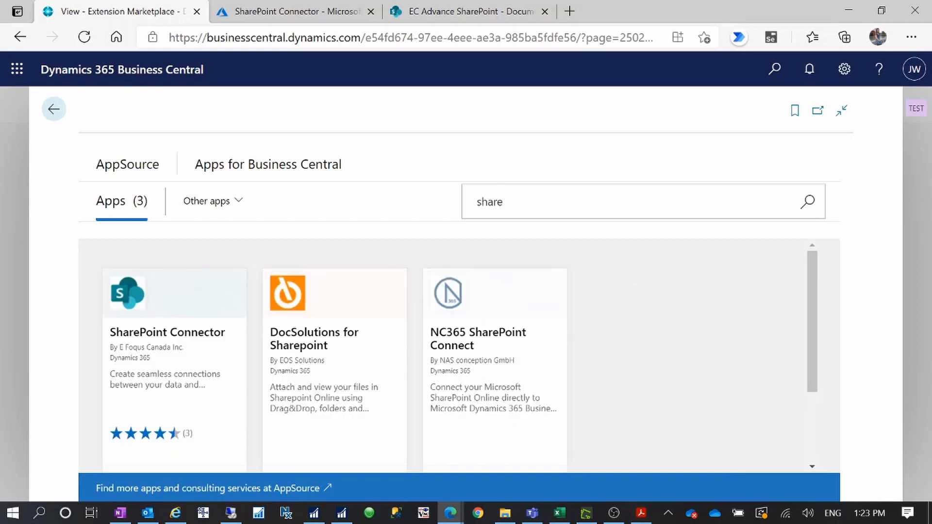
Open the SharePoint Connector listing by E Foqus Canada Inc. and review its overview, supported editions, countries and languages.
click(155, 354)
scroll(543, 357, down, 1)
scroll(544, 357, down, 1)
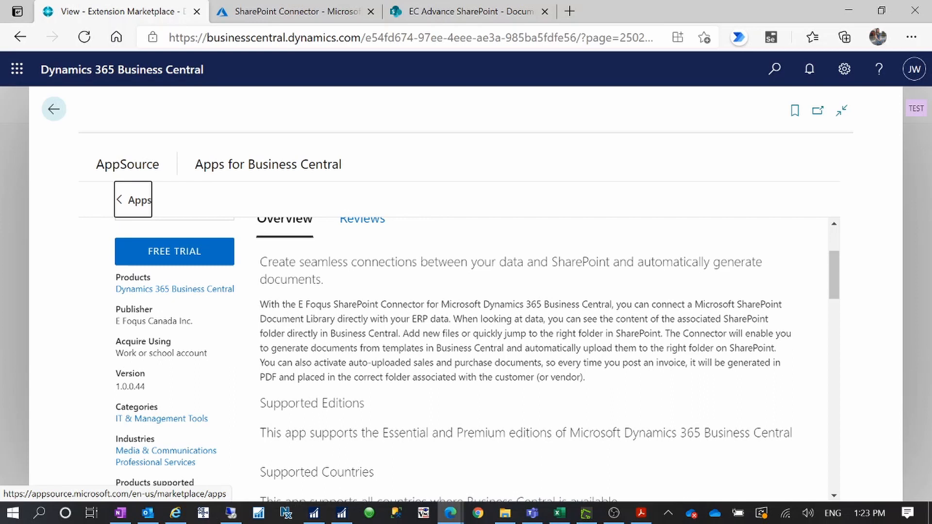
scroll(141, 208, down, 3)
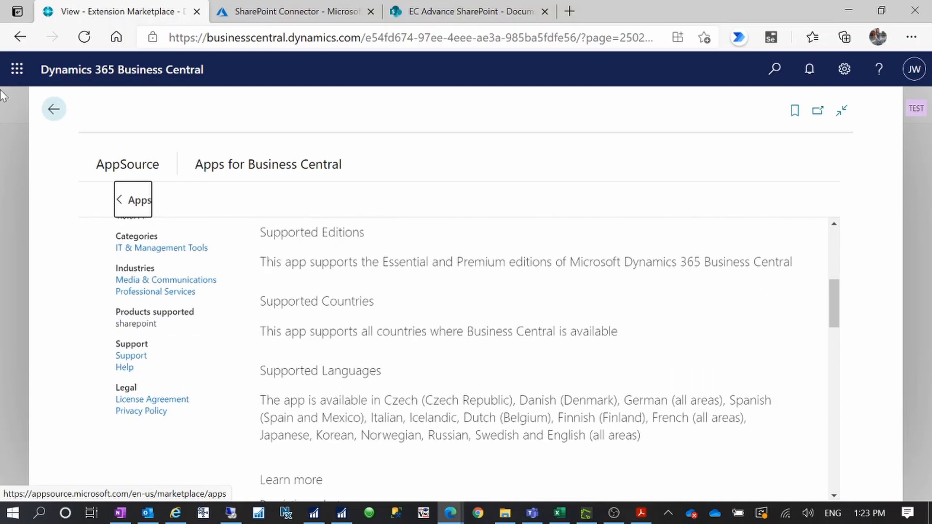
Leave the marketplace and look for SharePoint Connector in the list of installed extensions.
click(54, 109)
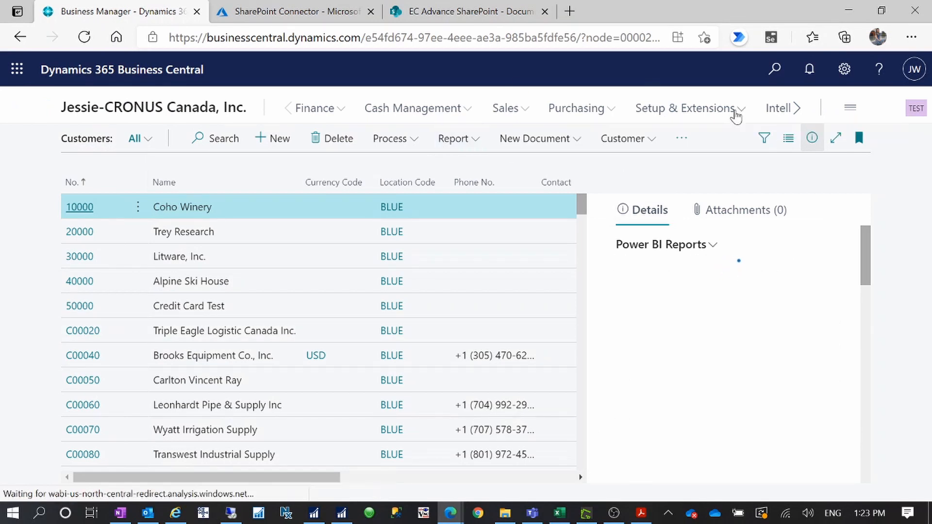
click(734, 116)
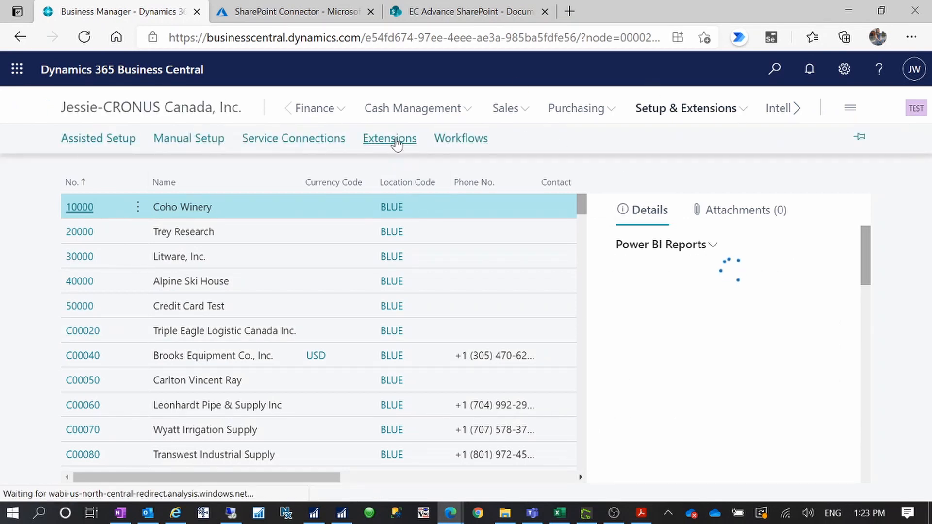
click(394, 139)
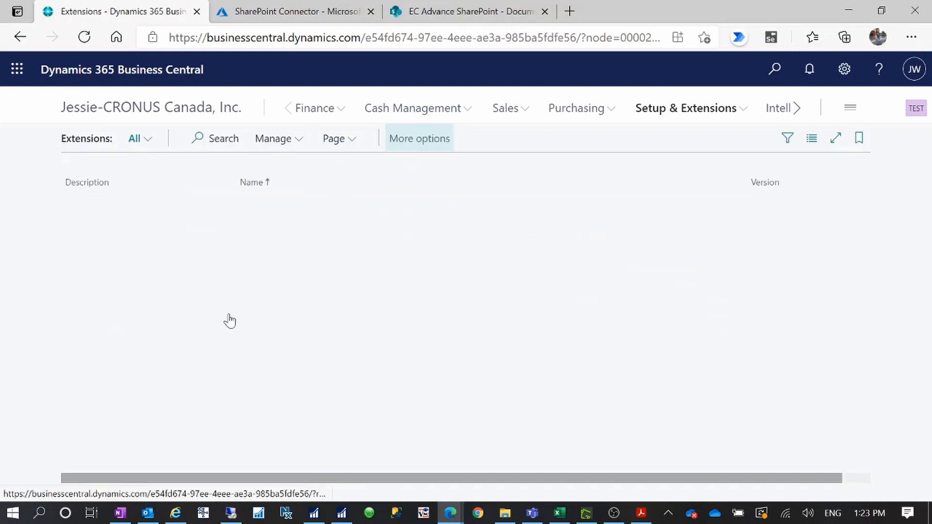
scroll(179, 419, down, 10)
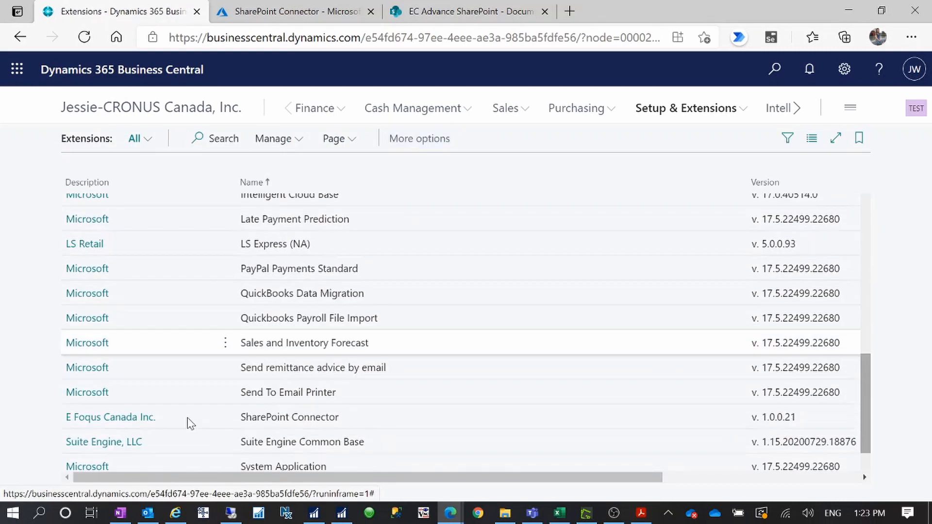
scroll(190, 422, down, 2)
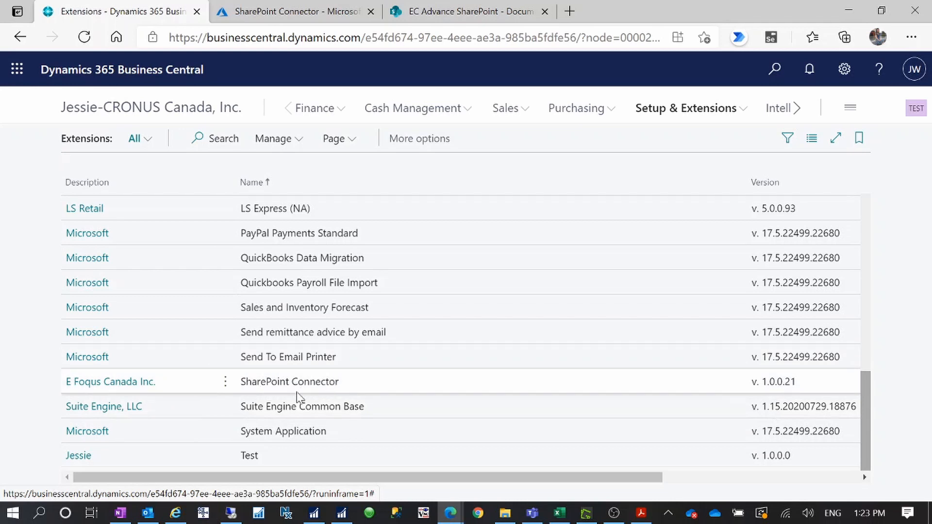
scroll(347, 387, up, 10)
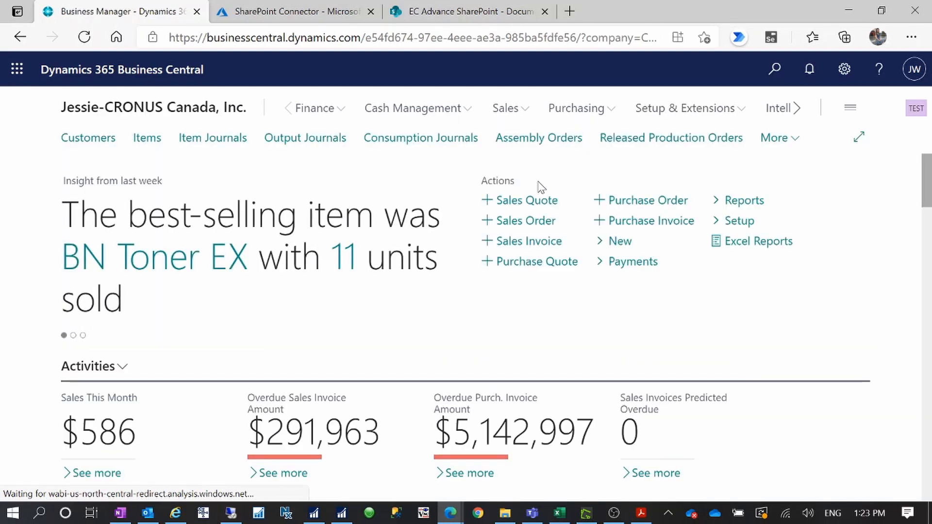
Glance at the Azure app registration, then reopen the Extension Marketplace in Business Central and search its apps for "sharepoint".
click(296, 12)
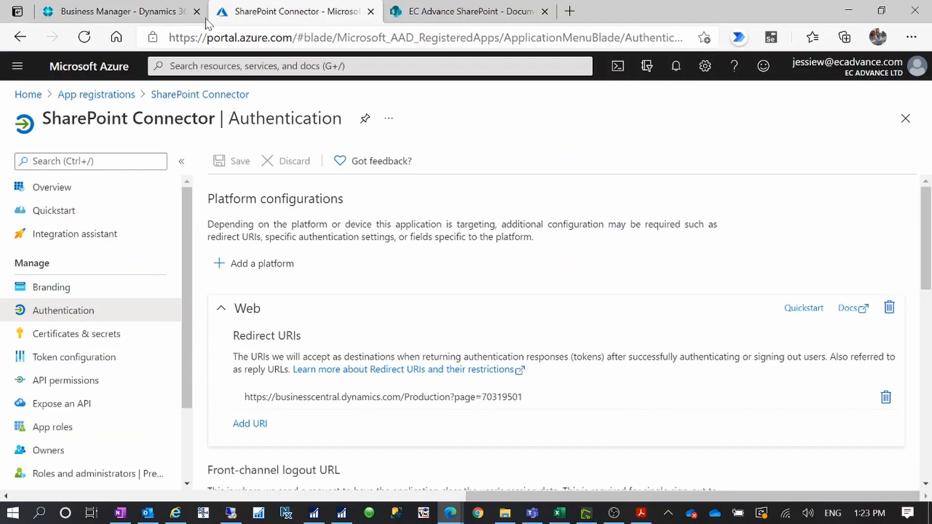
click(170, 12)
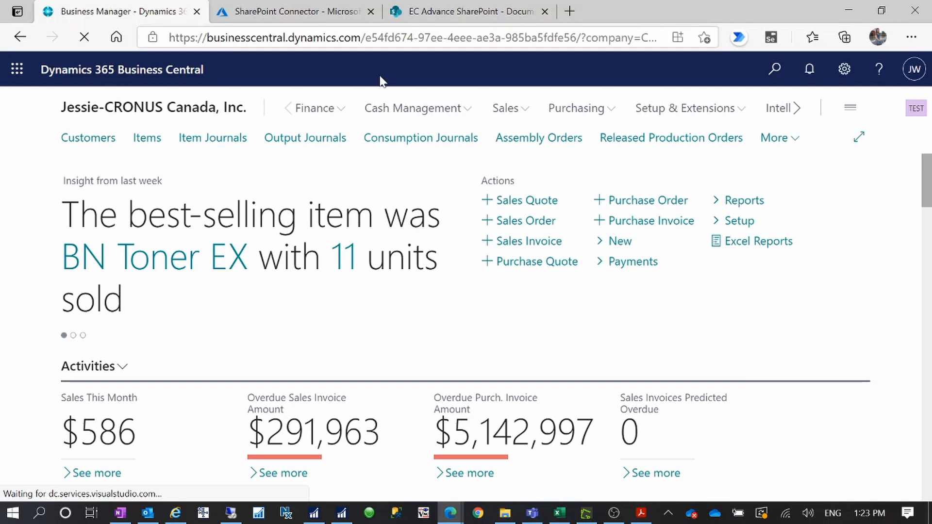
click(776, 69)
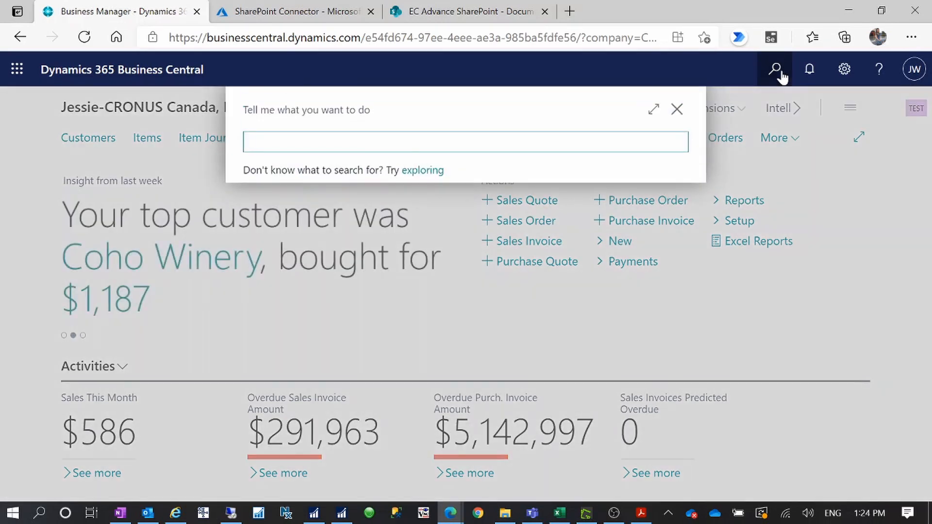
text(market)
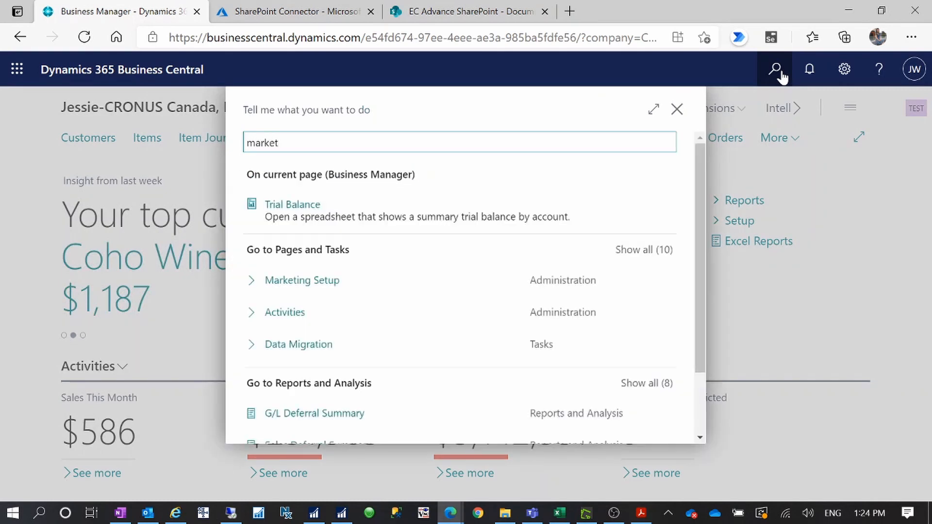
text(pl)
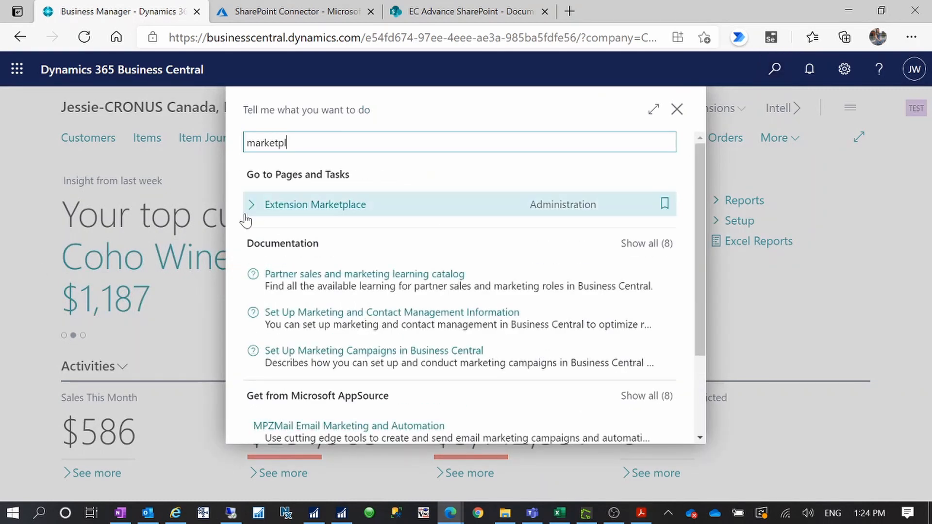
click(278, 208)
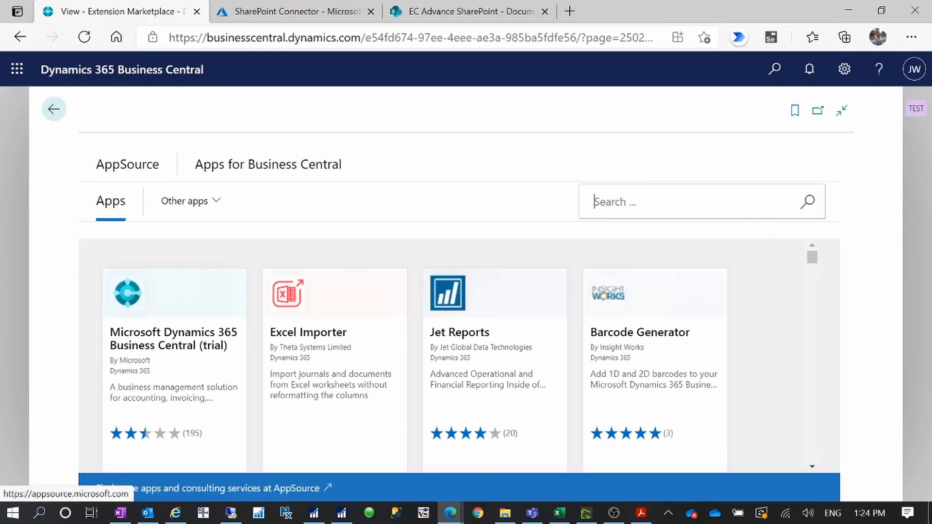
text(shar)
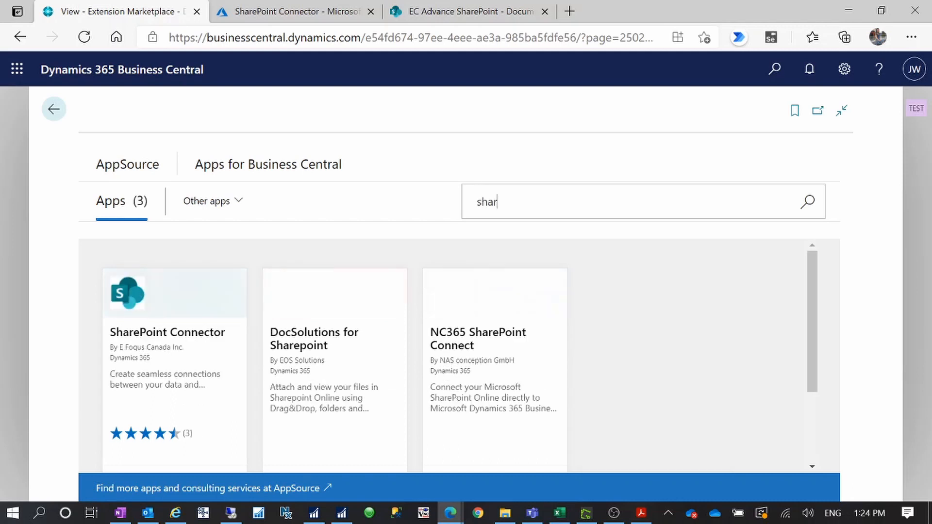
text(epoint)
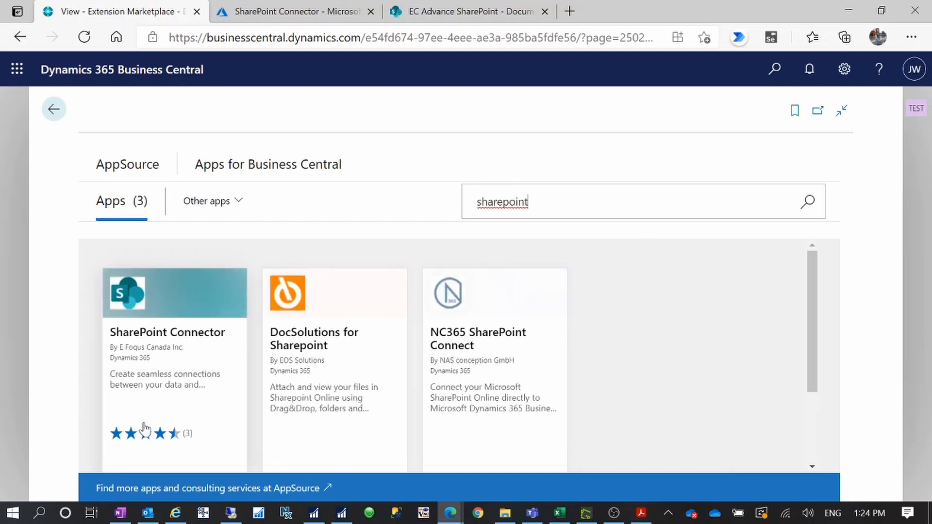
Open the SharePoint Connector listing and find its Learn more section with the setup documentation link.
click(160, 386)
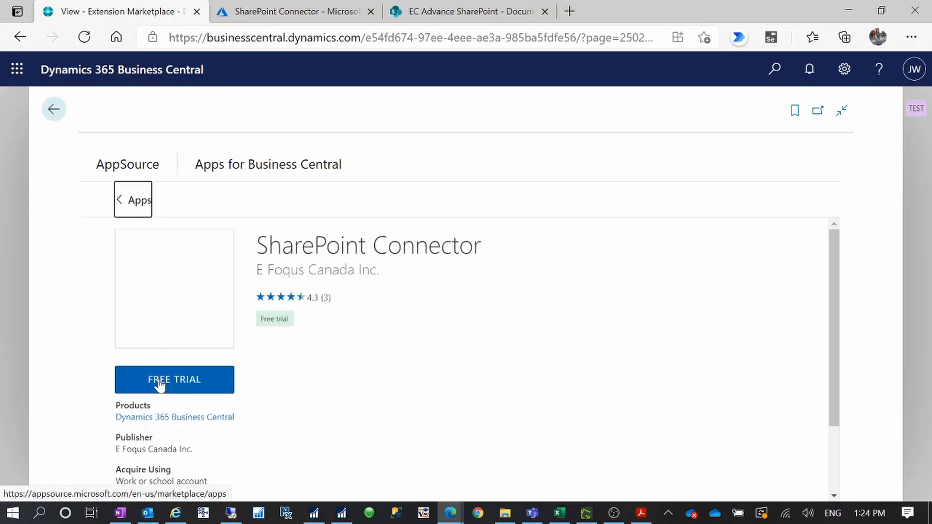
scroll(589, 413, down, 10)
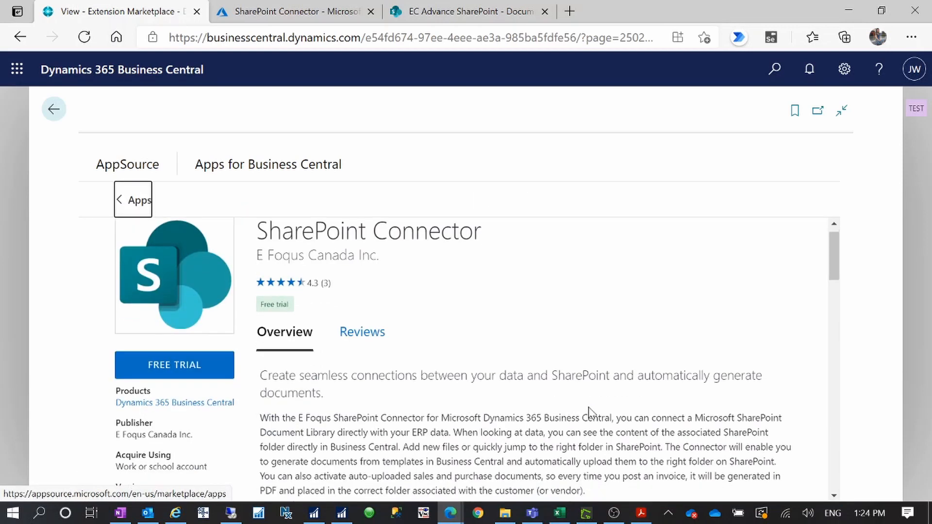
scroll(589, 408, down, 10)
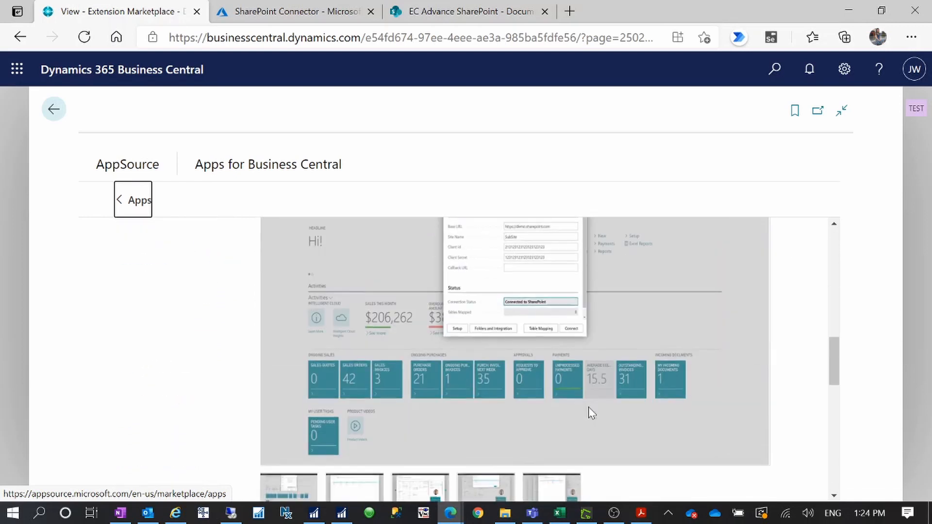
scroll(590, 413, up, 10)
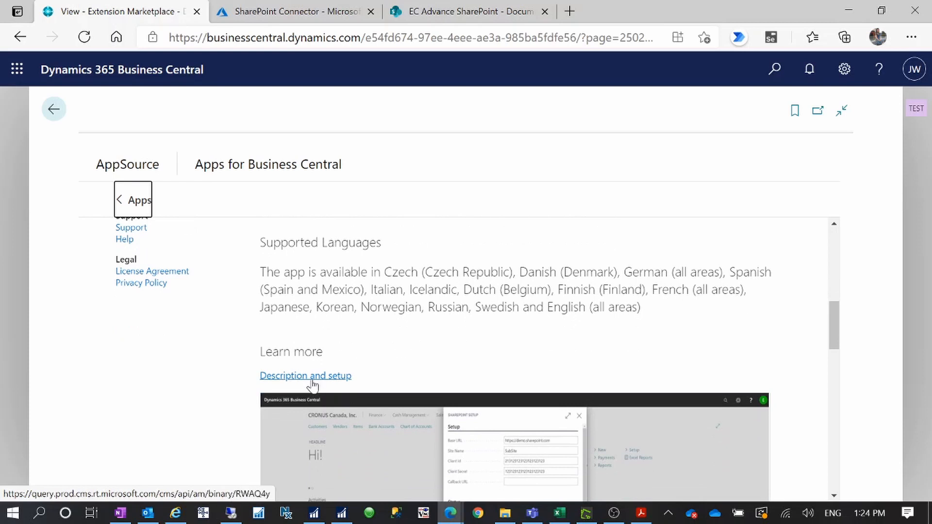
Open the Description and setup document and read its Setup section on app registration and API permissions.
click(312, 384)
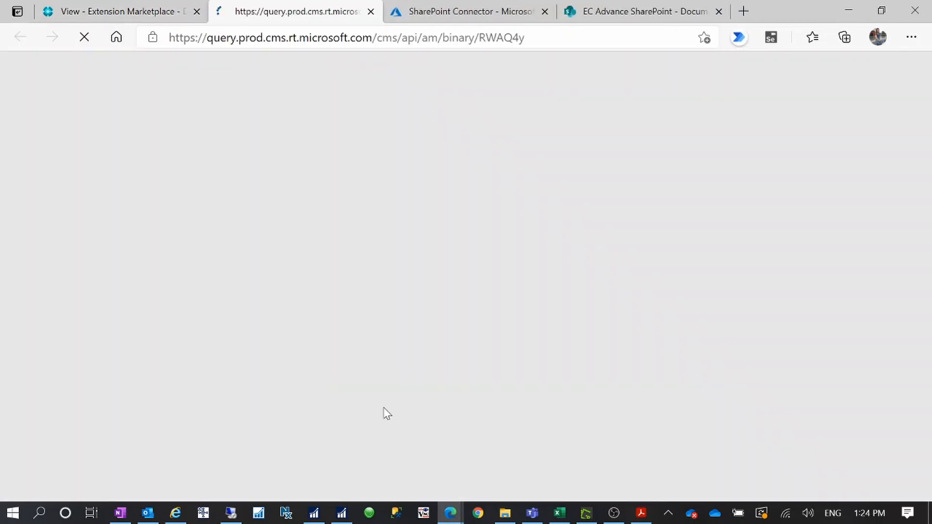
scroll(459, 291, down, 7)
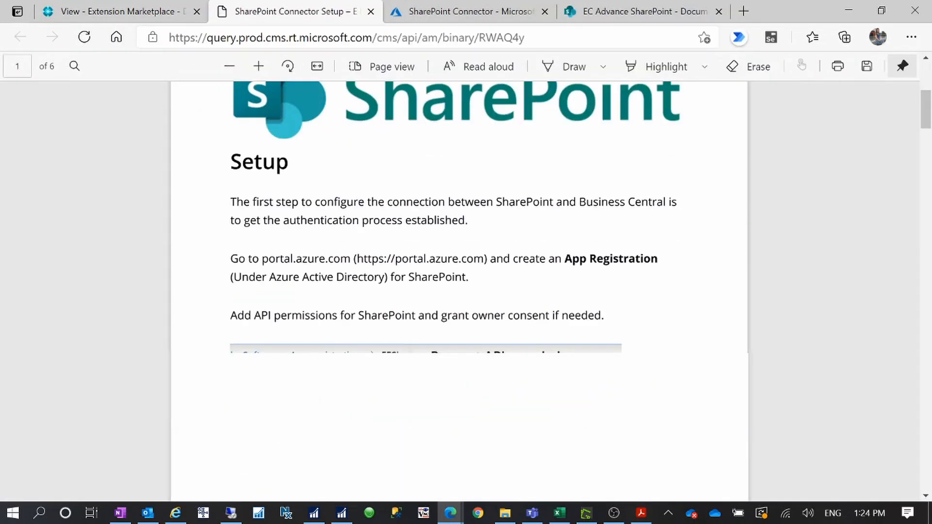
scroll(459, 291, up, 7)
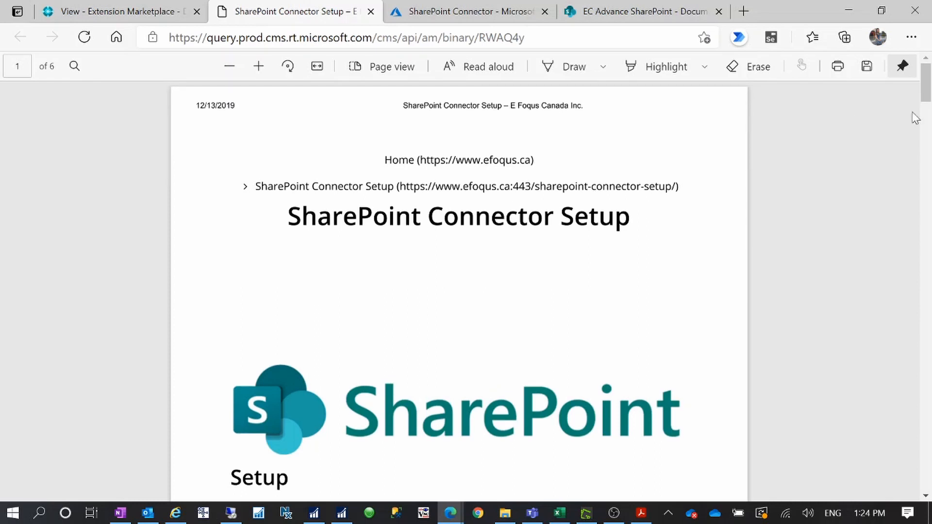
mouse_move(925, 83)
mouse_down()
mouse_move(888, 443)
mouse_move(891, 480)
mouse_move(897, 413)
mouse_move(900, 483)
mouse_move(912, 125)
mouse_move(924, 72)
mouse_up()
scroll(459, 292, down, 5)
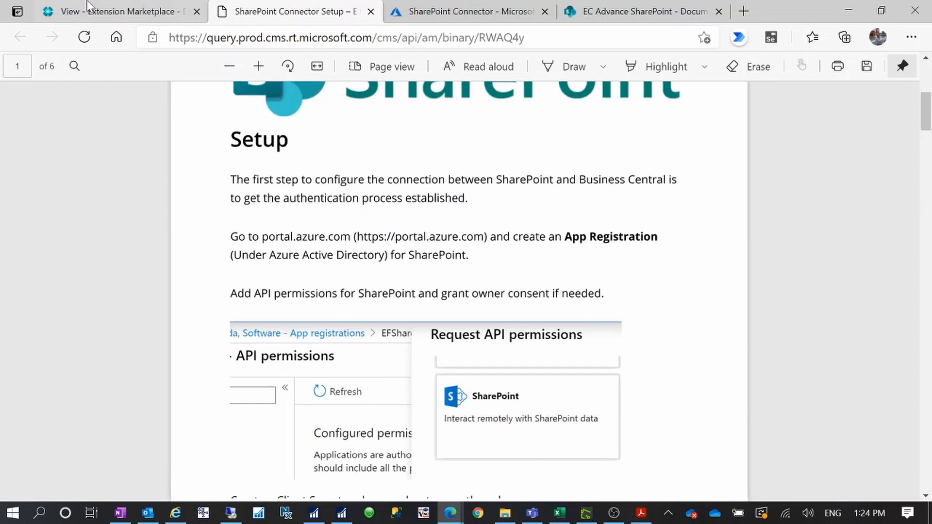
Switch to the Azure portal and examine the page parameter of the web redirect URI in the SharePoint Connector's Authentication settings.
click(106, 10)
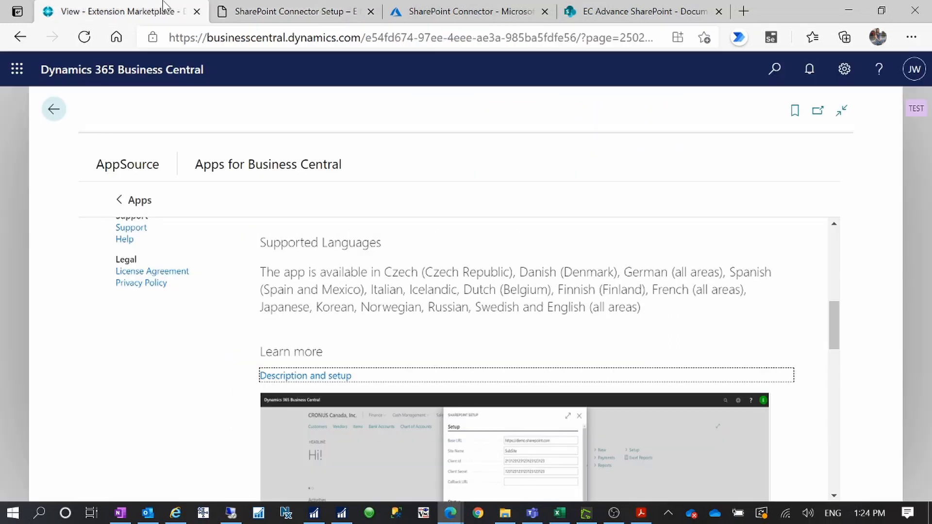
click(474, 11)
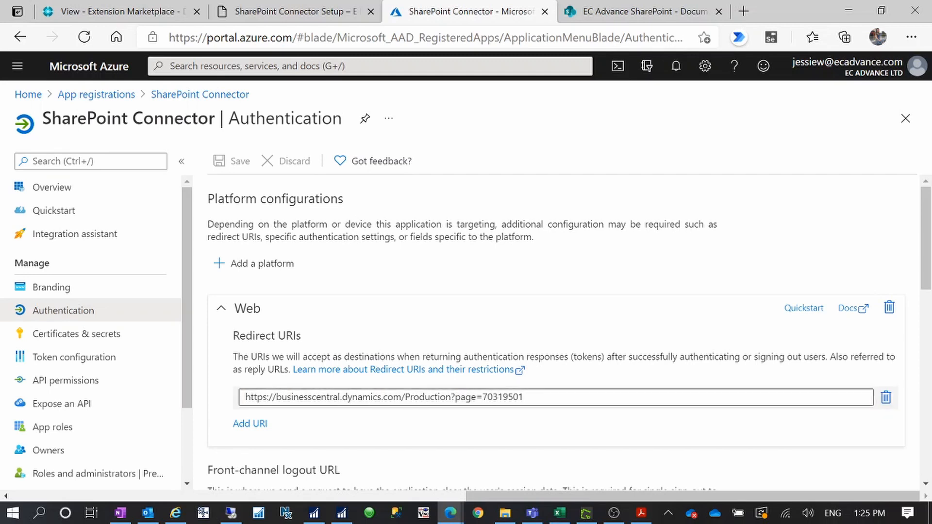
click(524, 398)
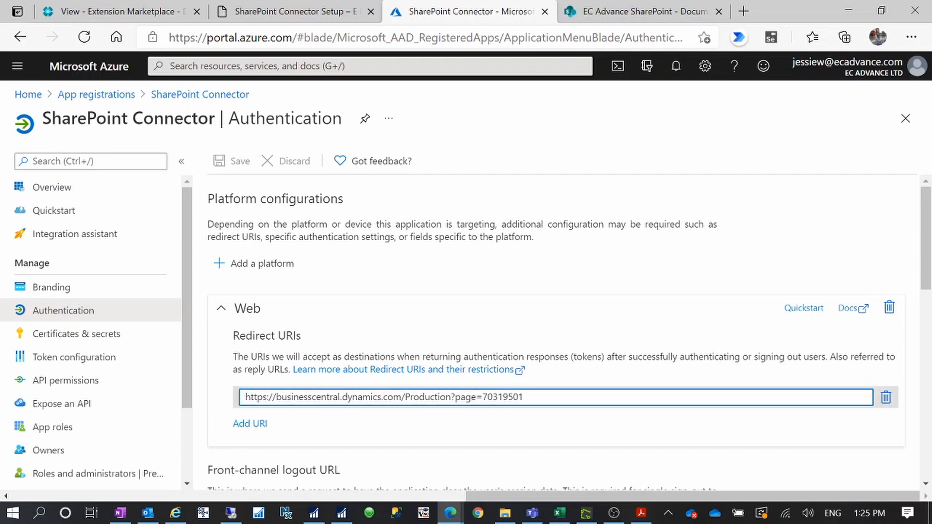
drag(523, 397, 455, 397)
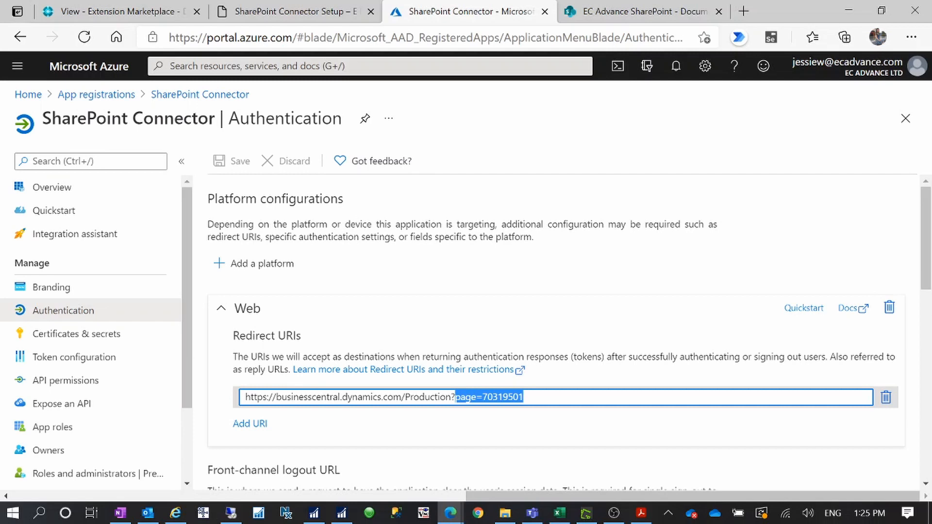
click(525, 397)
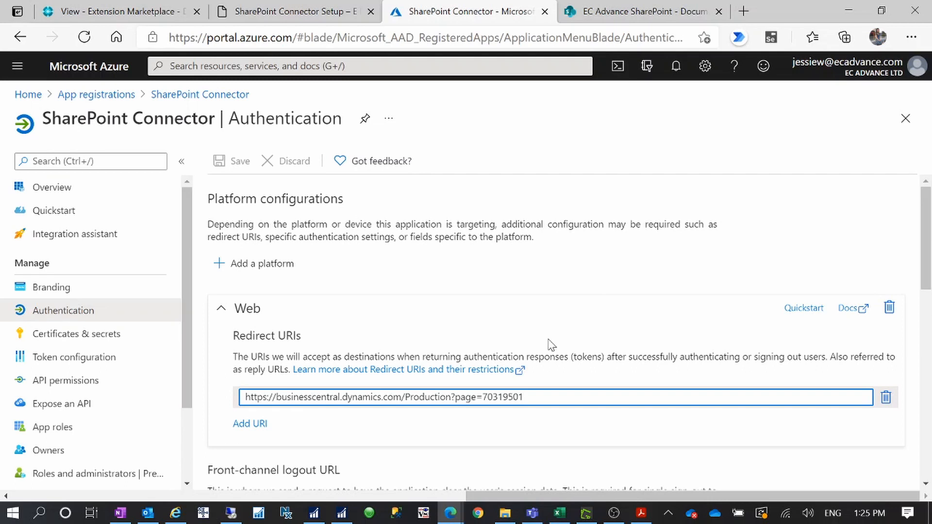
Return to Business Central, search it for "sharepoint" and open the SharePoint Setup page.
click(323, 11)
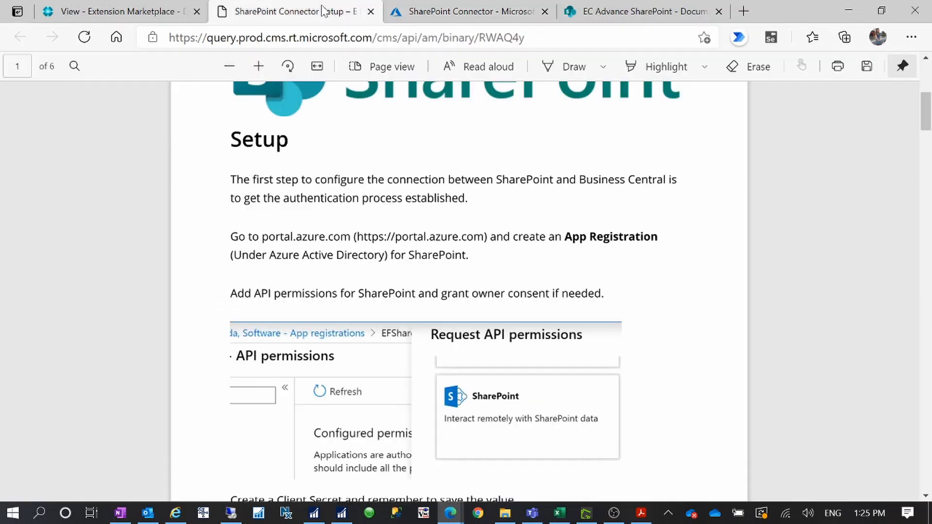
click(92, 12)
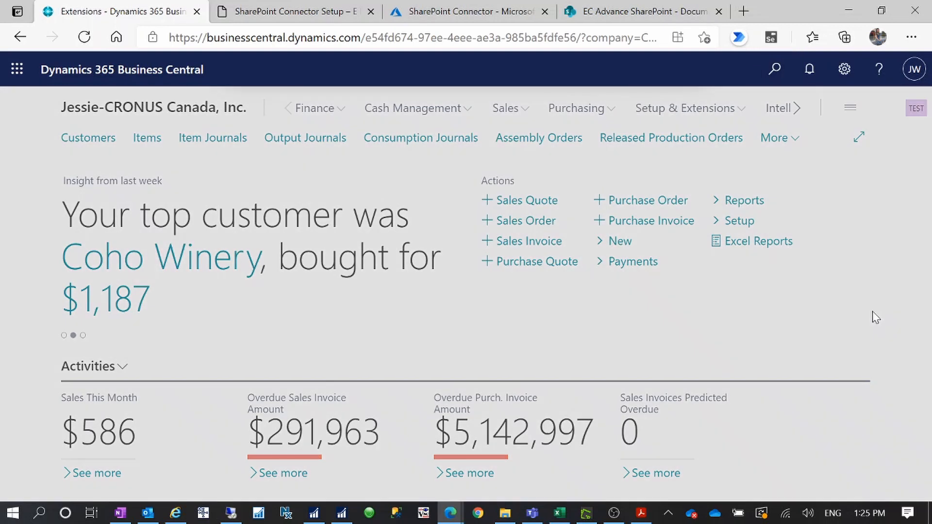
text(sharepoint)
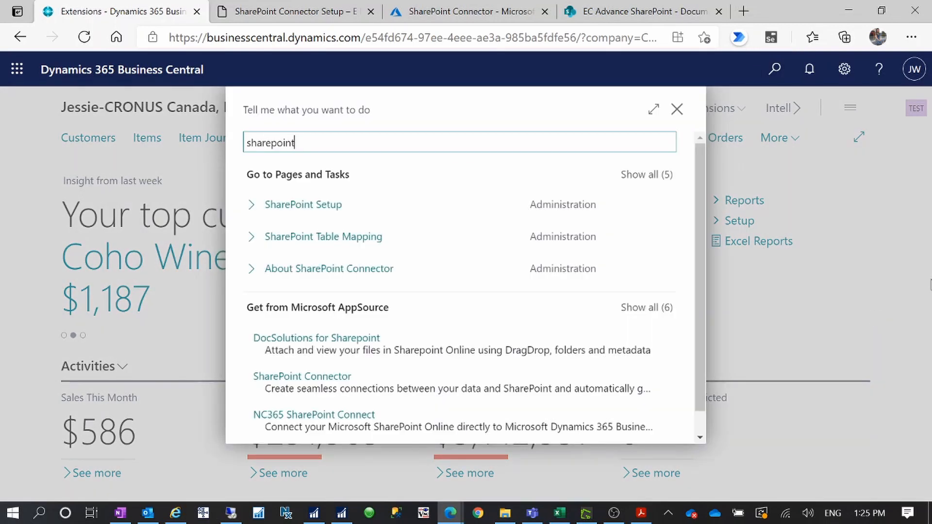
click(293, 206)
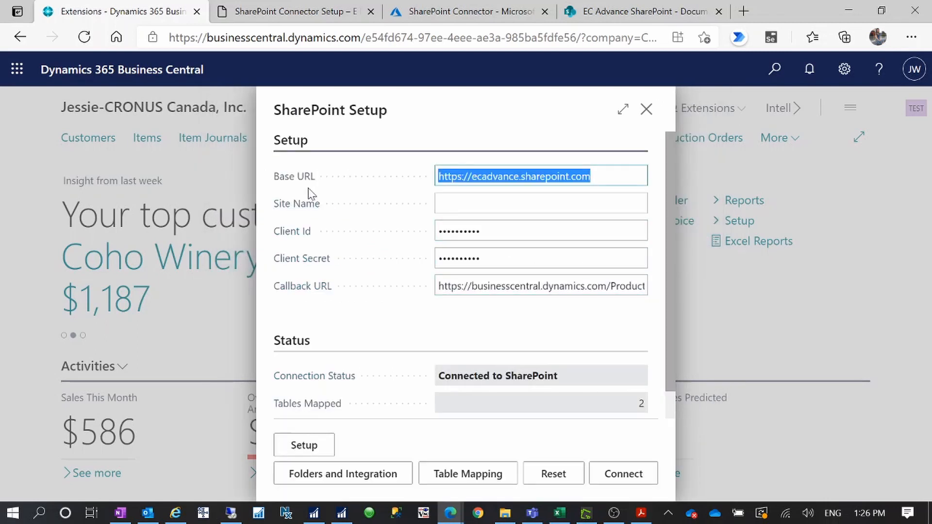
Examine the Base URL, Site Name, Client Id, Client Secret, Callback URL and connection status in SharePoint Setup.
click(591, 176)
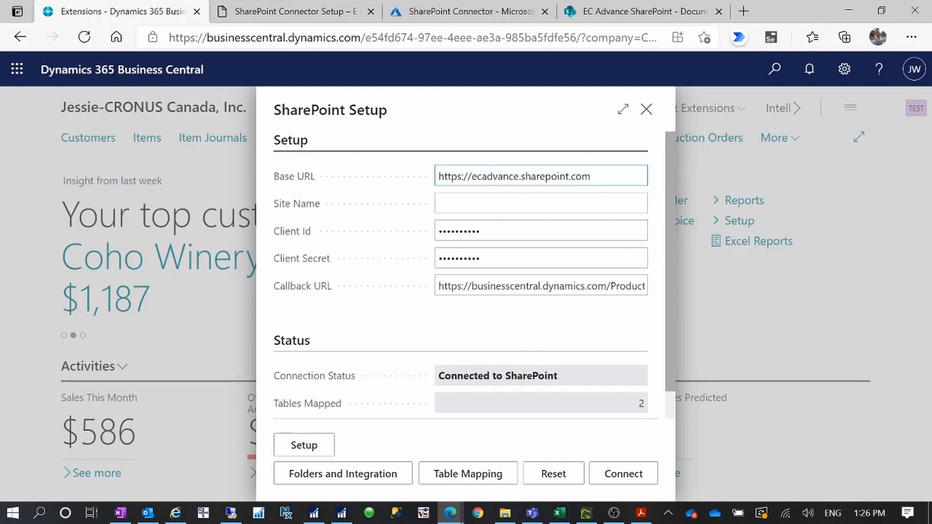
drag(591, 176, 433, 182)
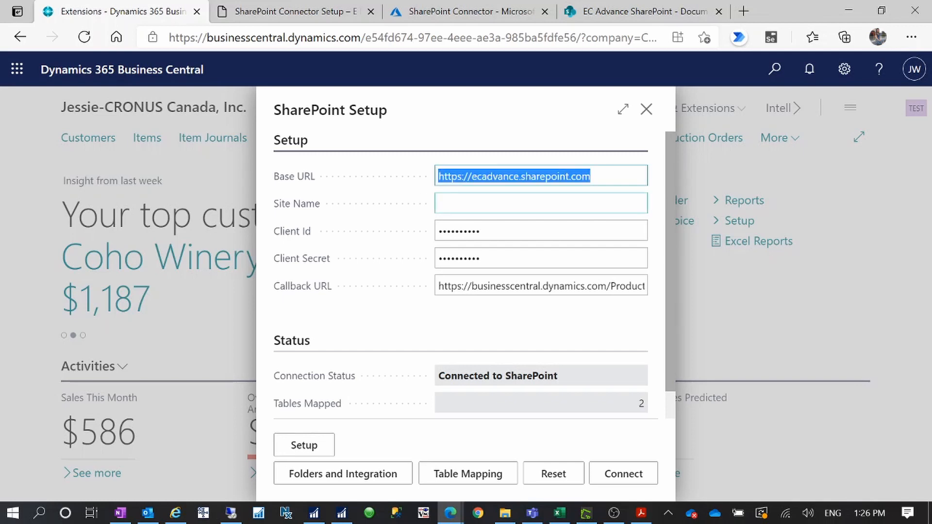
click(485, 203)
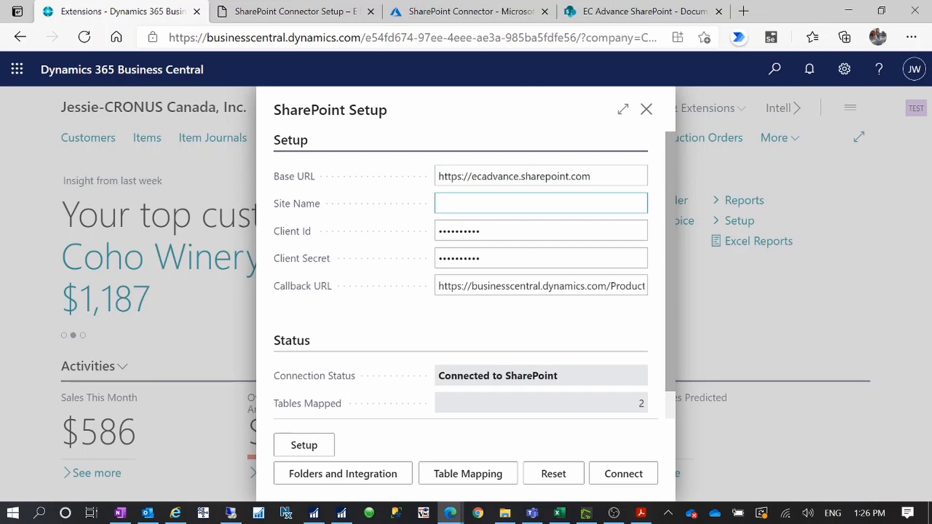
click(525, 232)
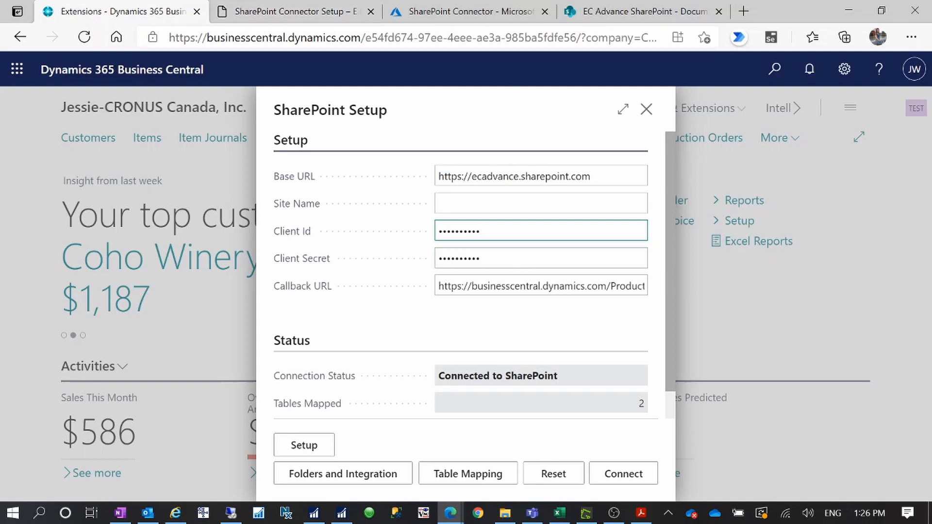
click(500, 286)
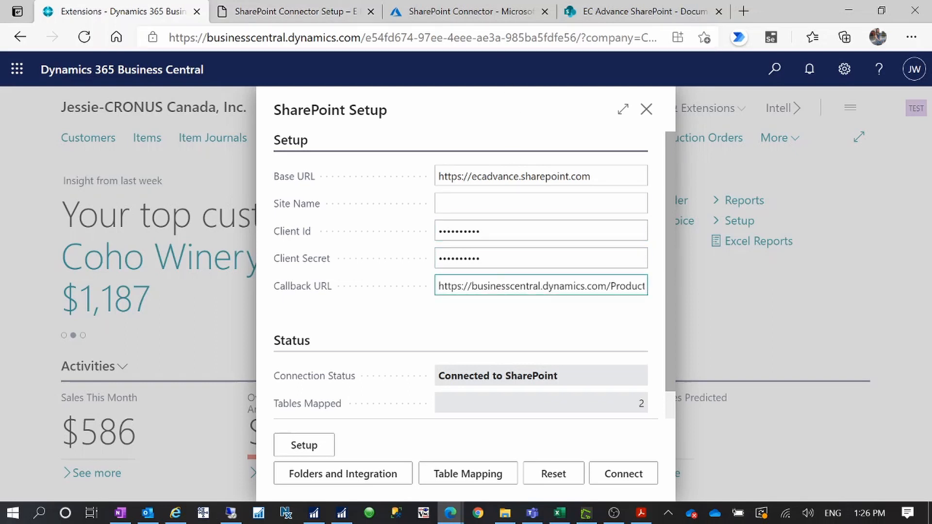
drag(501, 286, 673, 286)
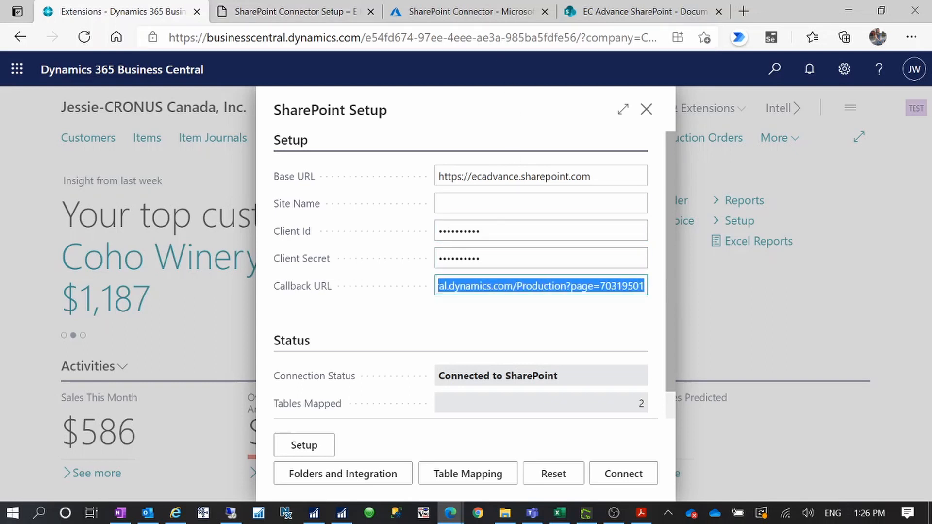
click(640, 286)
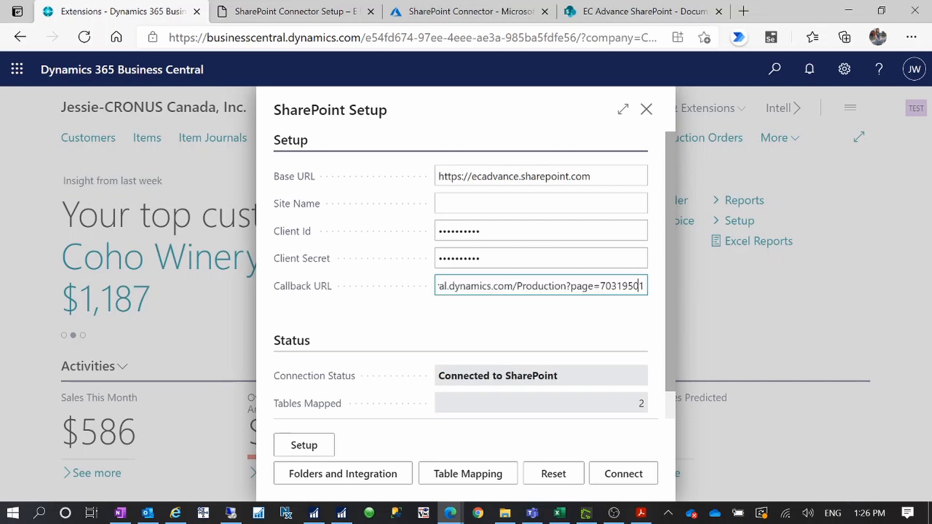
drag(640, 286, 398, 301)
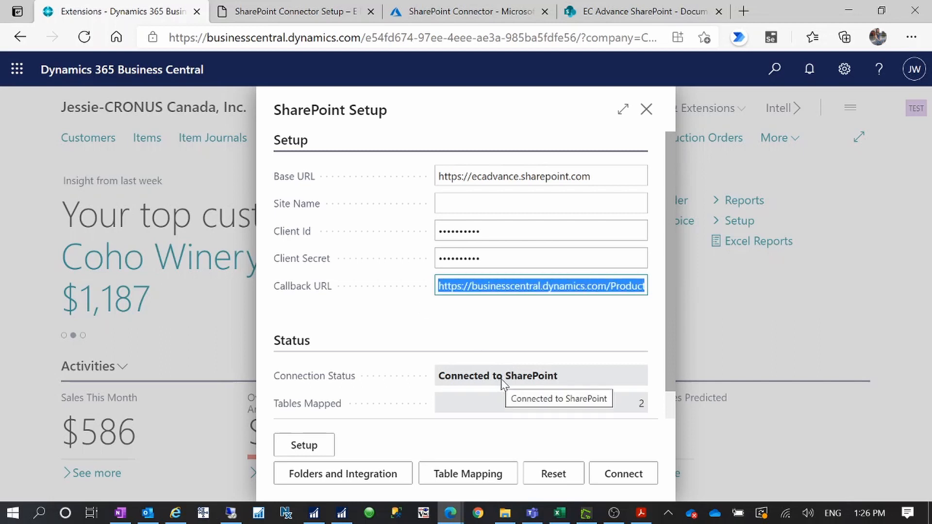
scroll(520, 347, down, 1)
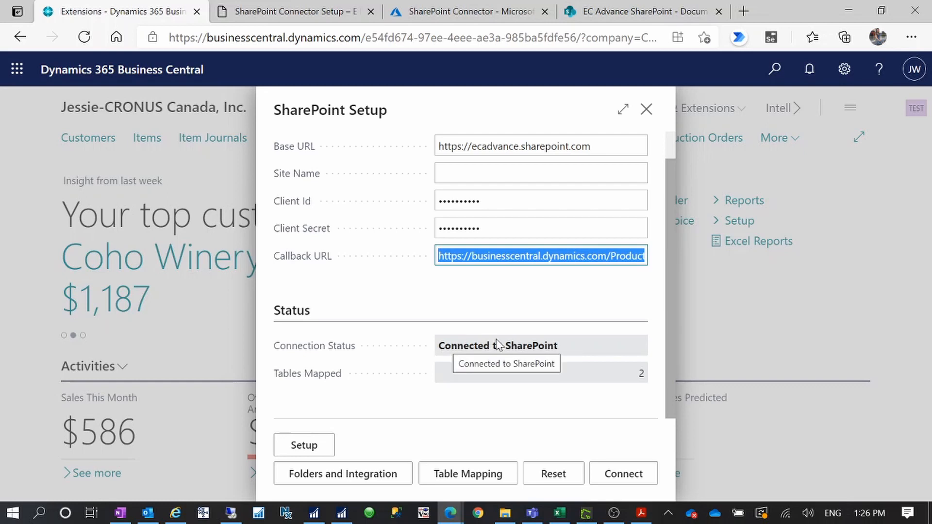
Connect Business Central to SharePoint, authenticating with the already signed-in account, and close the authentication window.
click(623, 477)
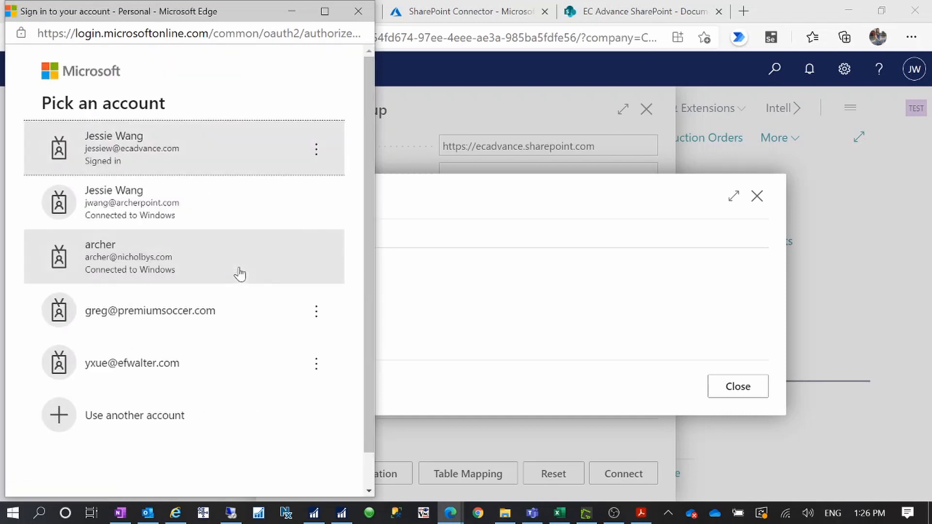
click(116, 136)
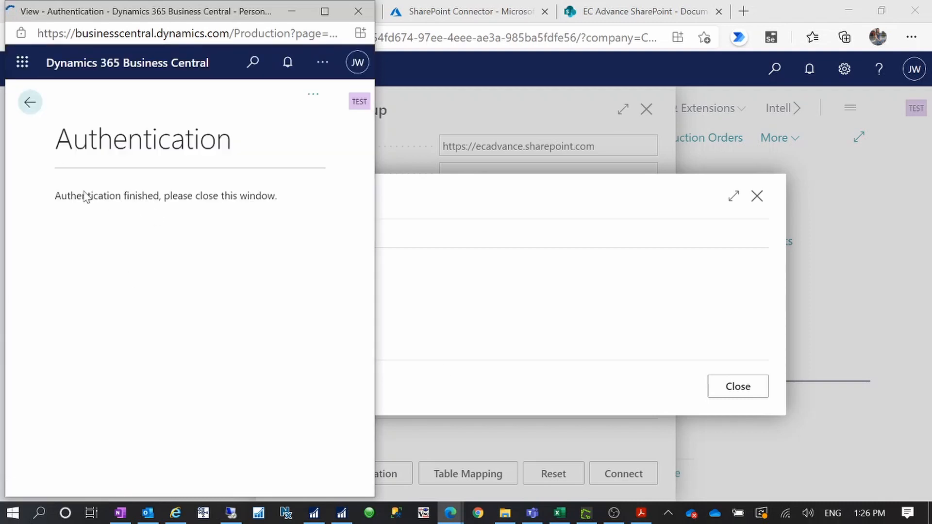
click(359, 11)
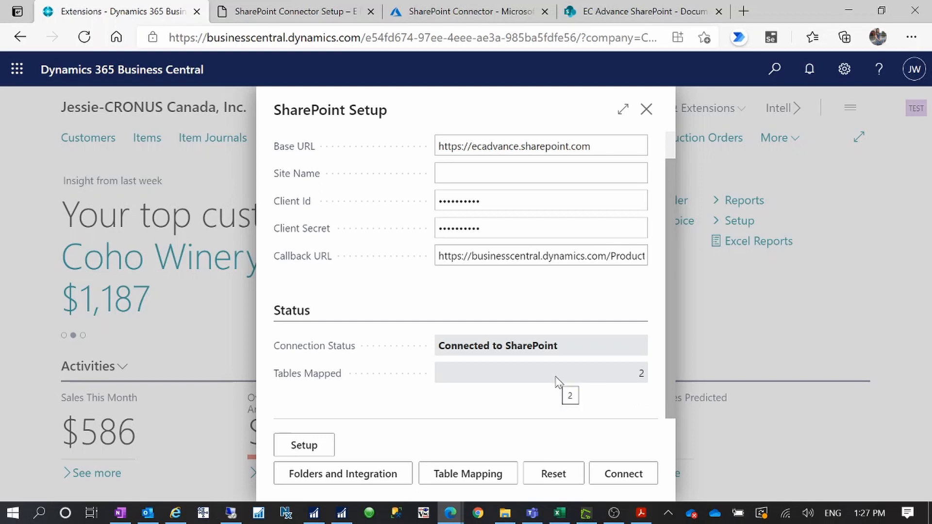
Open the SharePoint Table Mapping in the wide layout and compare its folder names with the folders in the SharePoint Documents library.
click(477, 476)
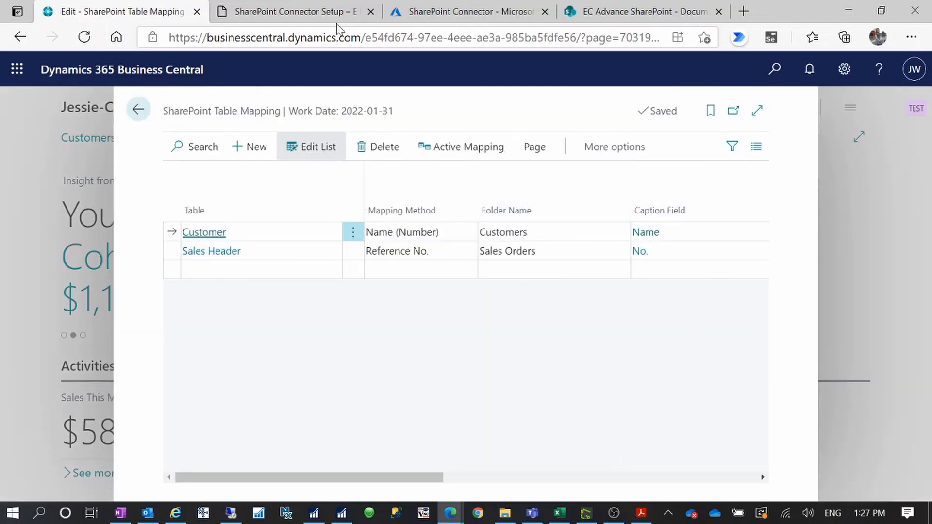
click(293, 9)
click(80, 11)
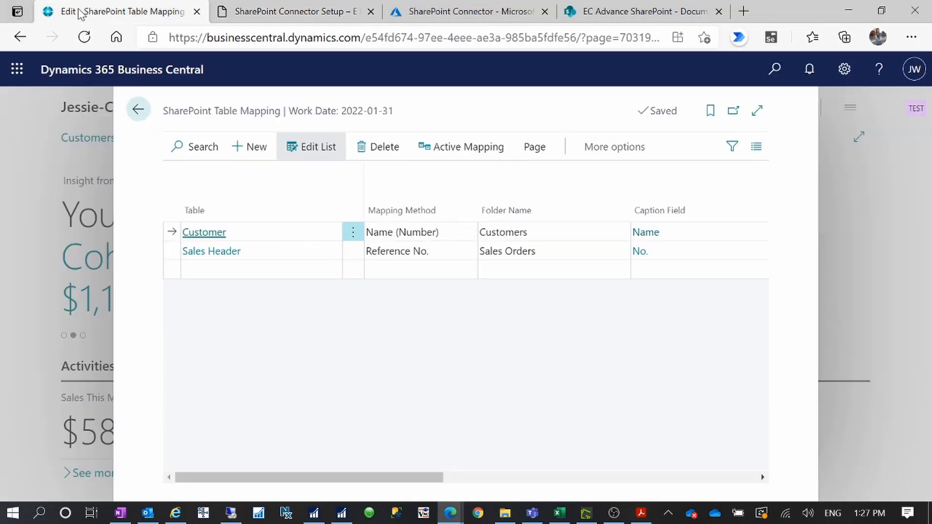
click(758, 111)
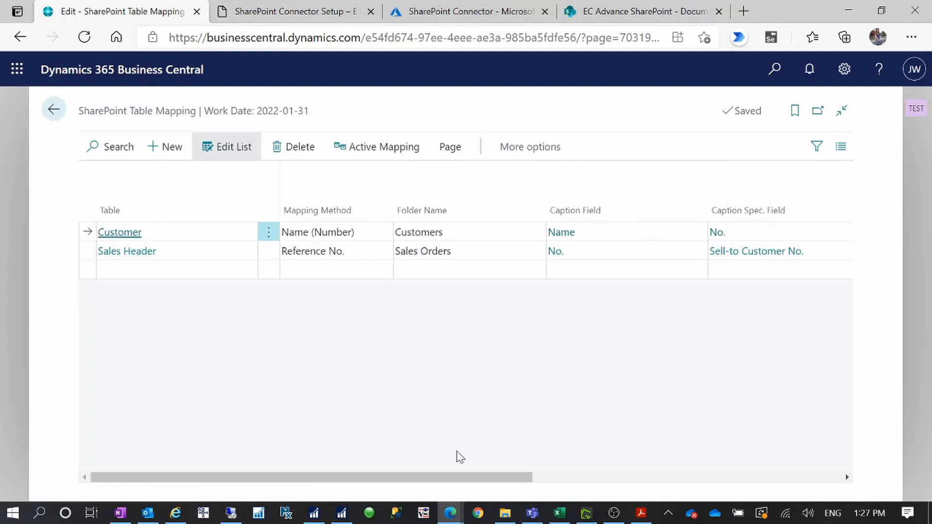
drag(431, 481, 298, 437)
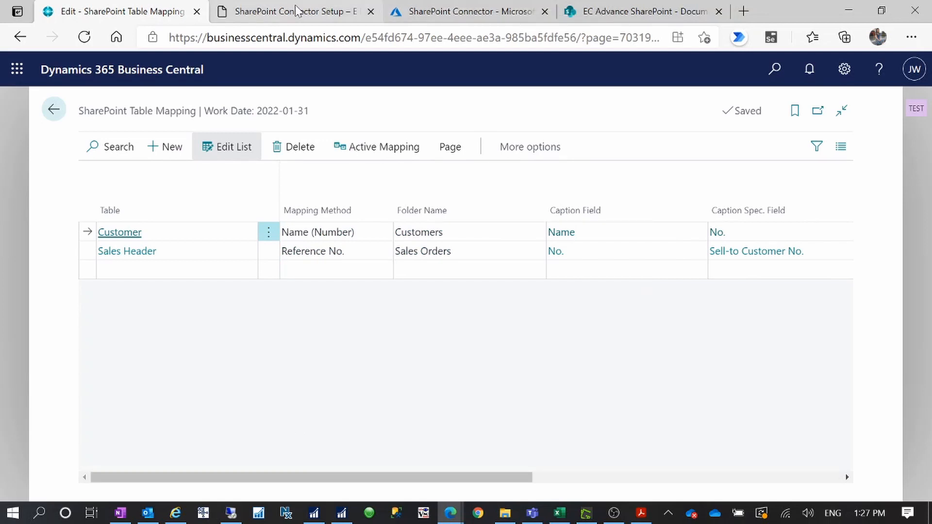
click(608, 12)
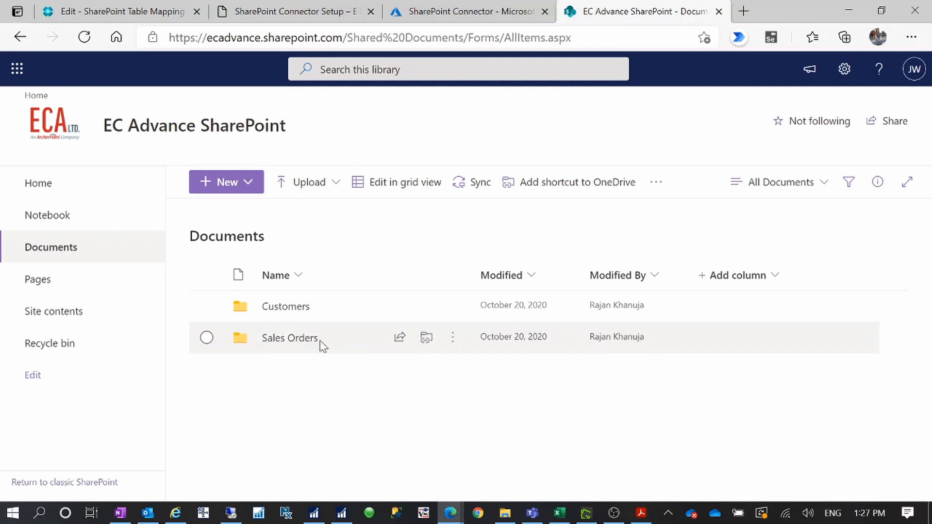
click(142, 15)
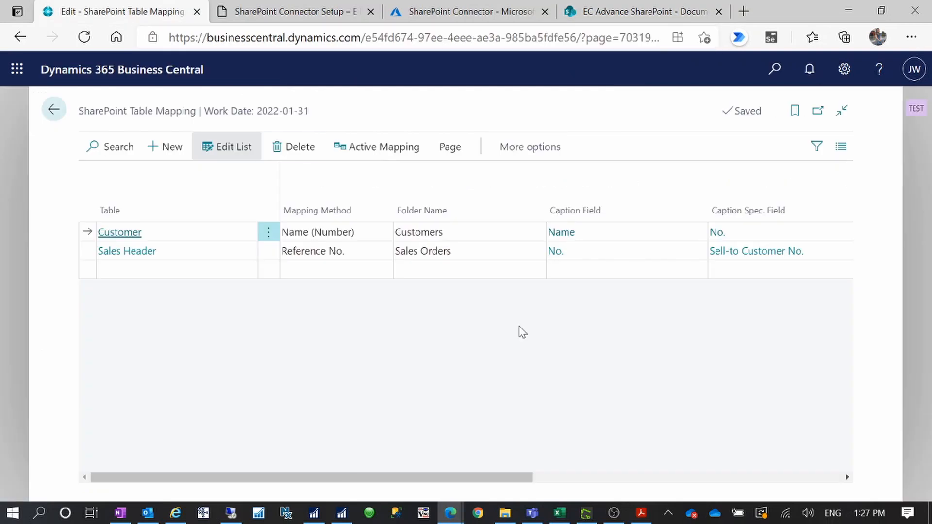
Leave SharePoint Setup and open the Coho Winery customer card to view the actions of its SharePoint section.
click(54, 110)
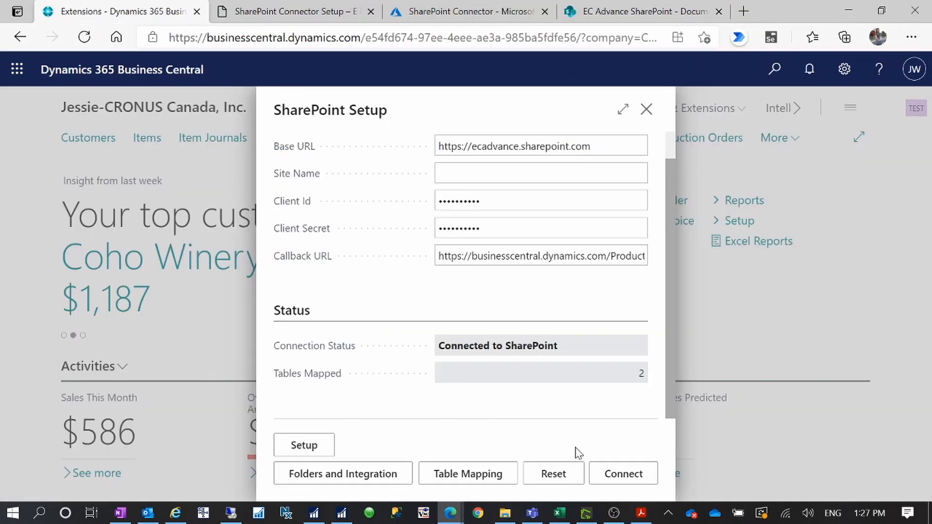
click(647, 110)
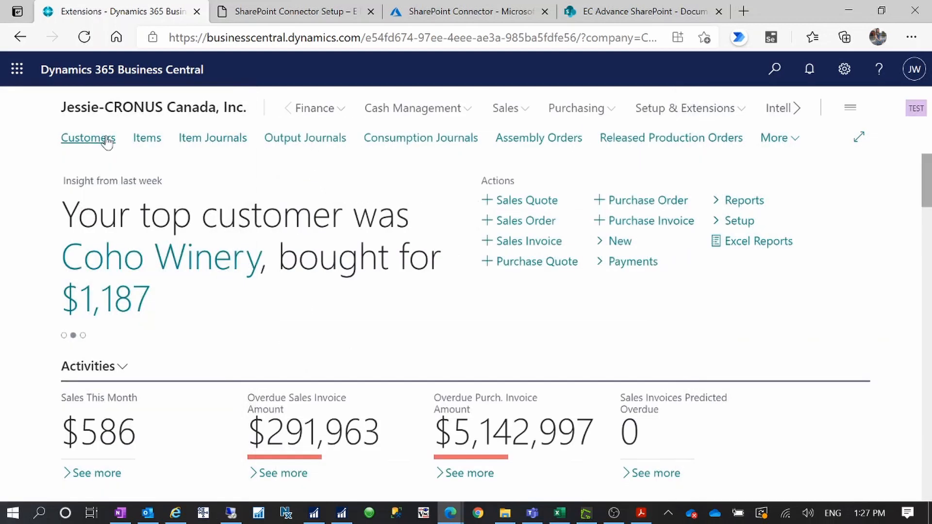
click(388, 424)
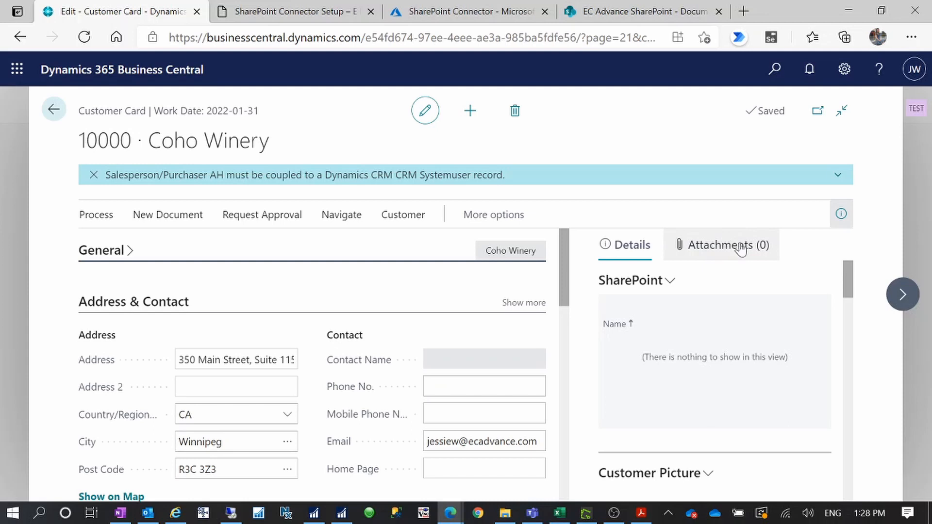
click(671, 282)
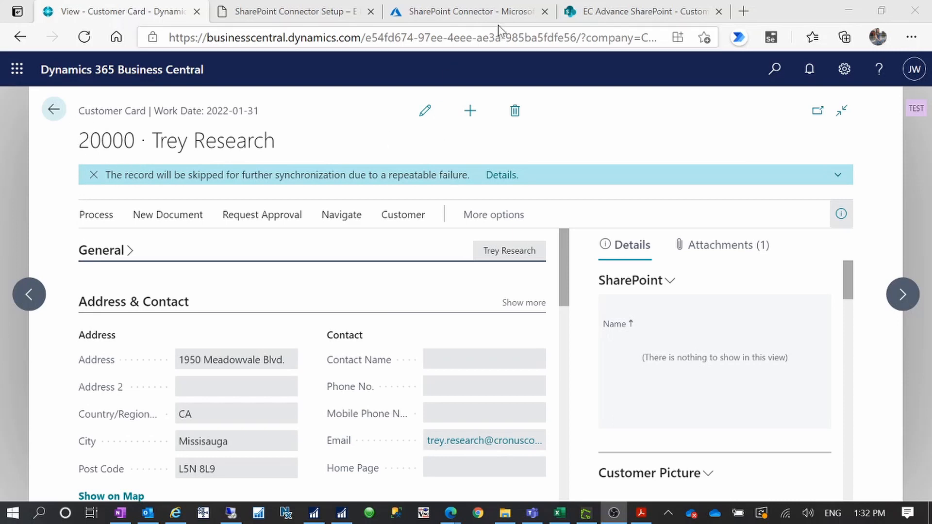
Check the Customers folder in SharePoint and upload debug.log to the SharePoint section of the Trey Research customer card.
click(641, 12)
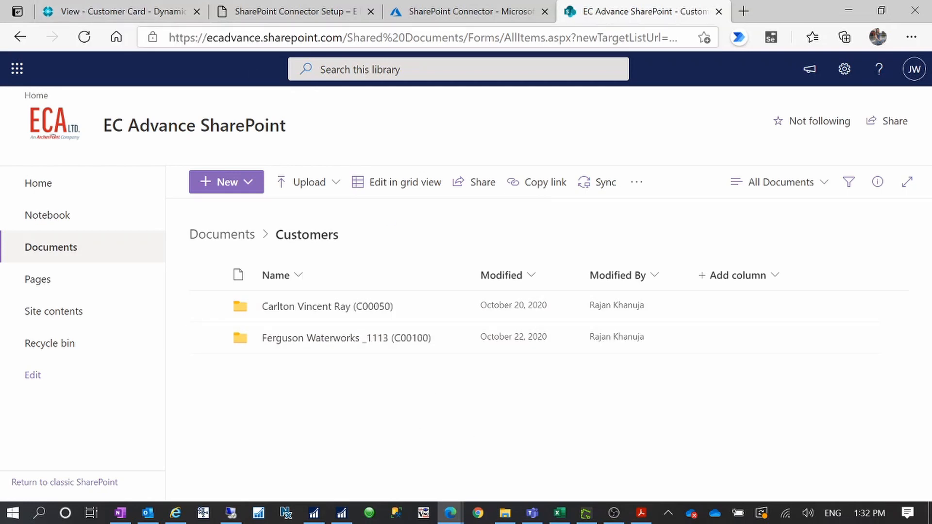
click(121, 11)
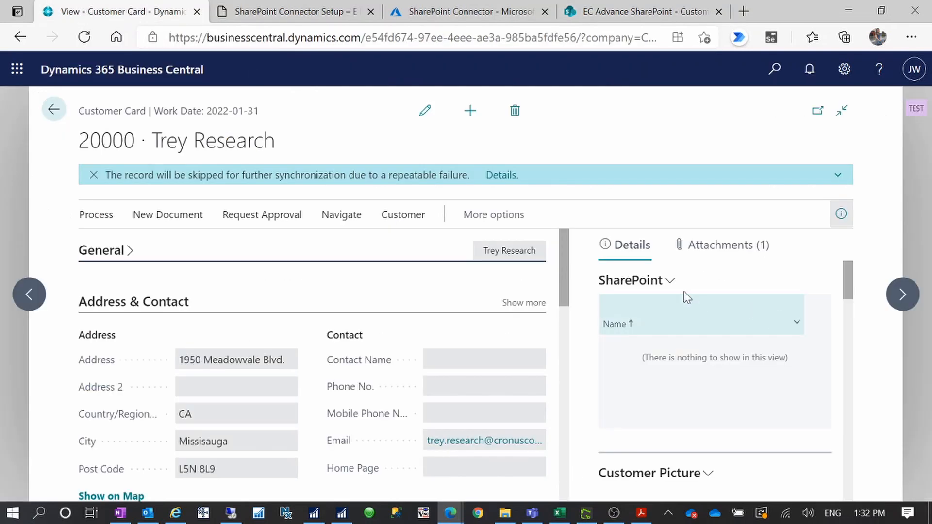
click(670, 283)
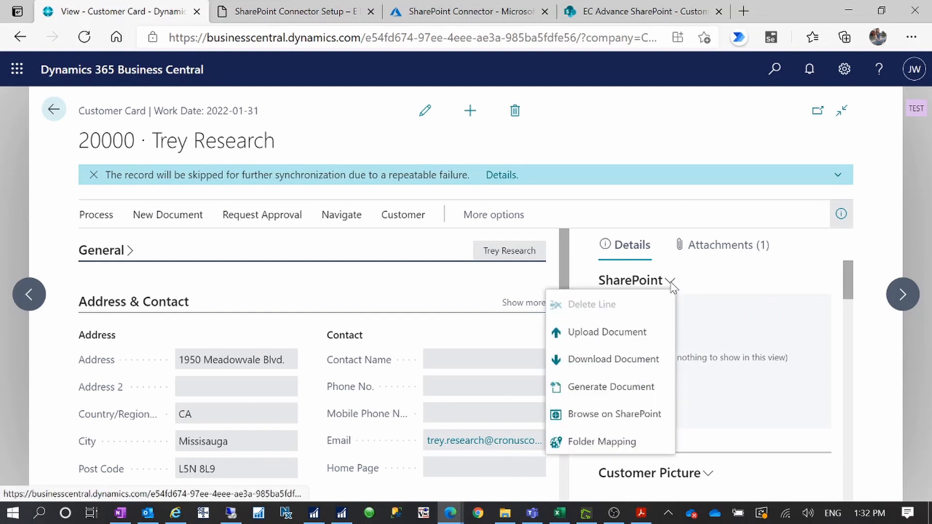
click(622, 334)
click(540, 322)
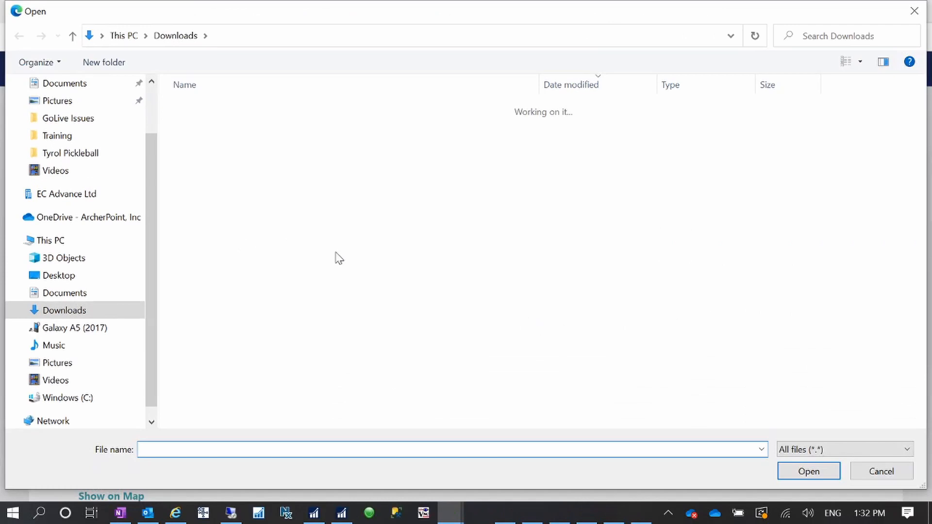
double_click(206, 127)
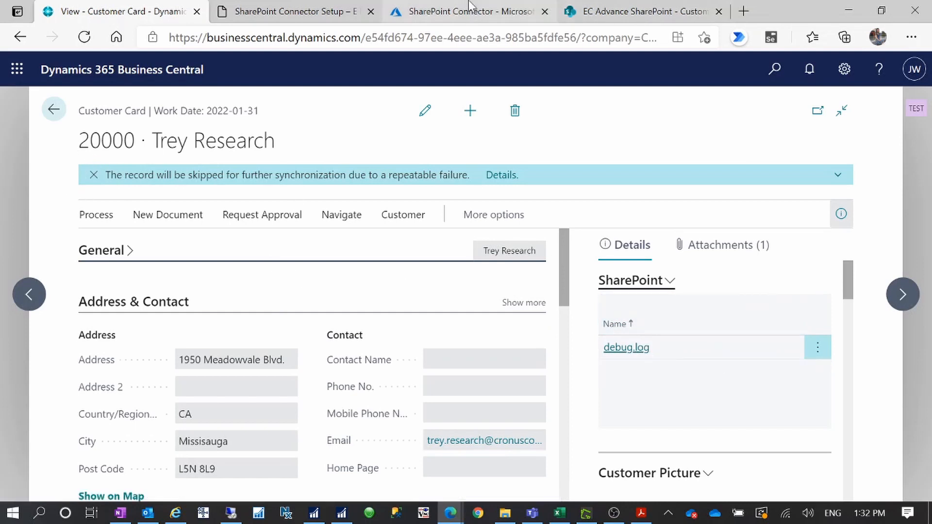
Open the Trey Research folder under Customers in SharePoint and compare its files with the customer card's SharePoint section.
click(645, 13)
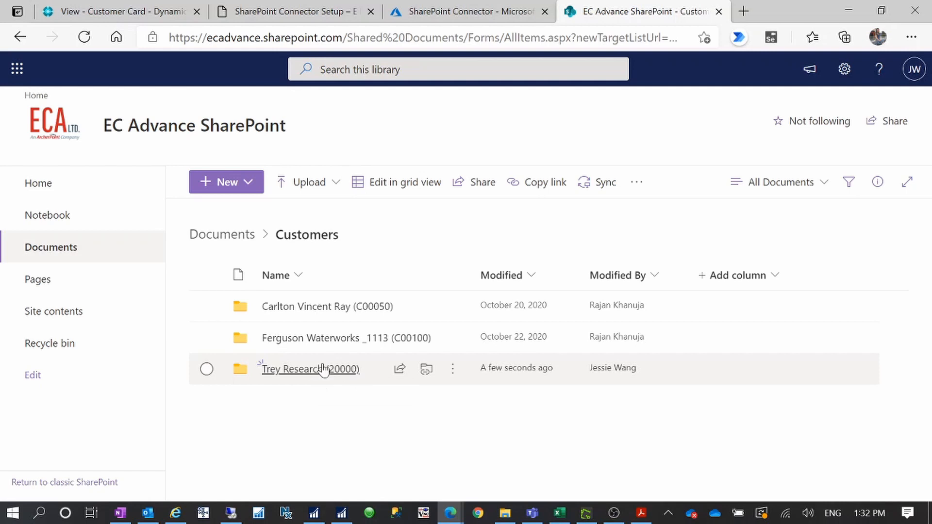
click(302, 372)
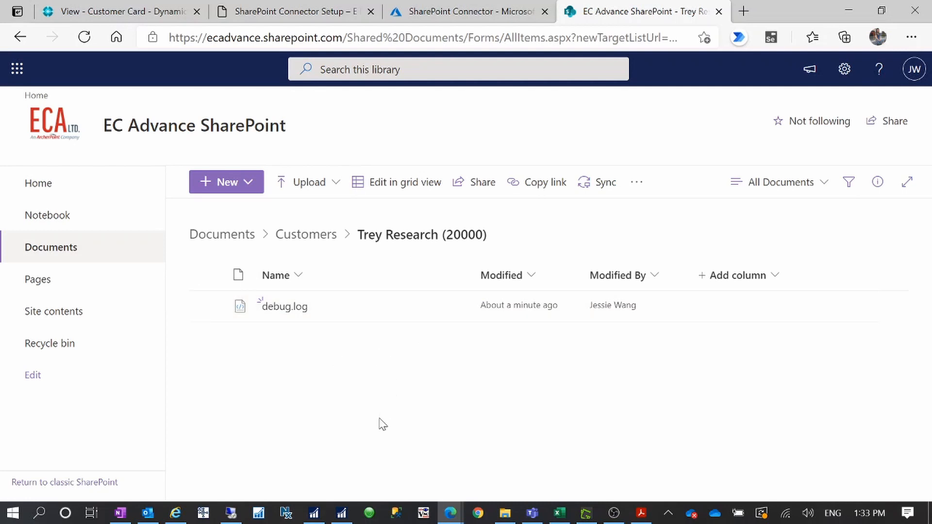
click(121, 11)
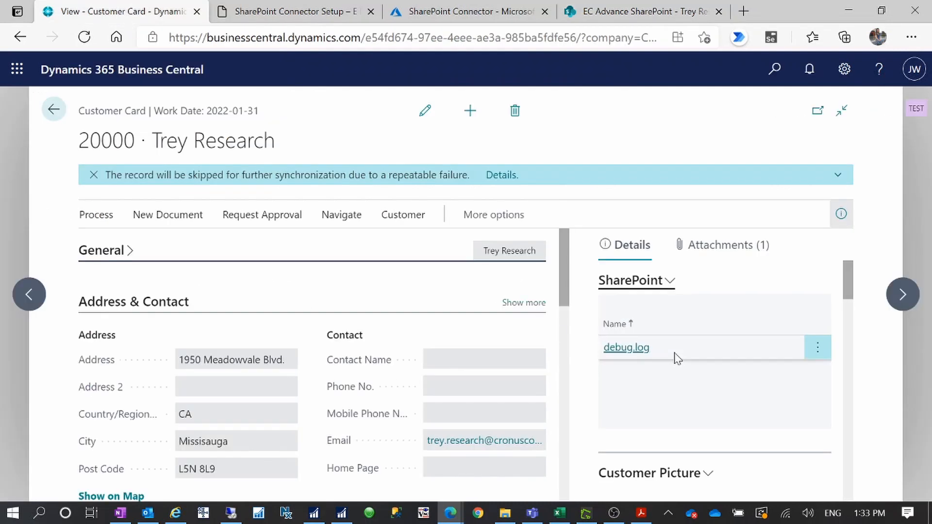
click(607, 12)
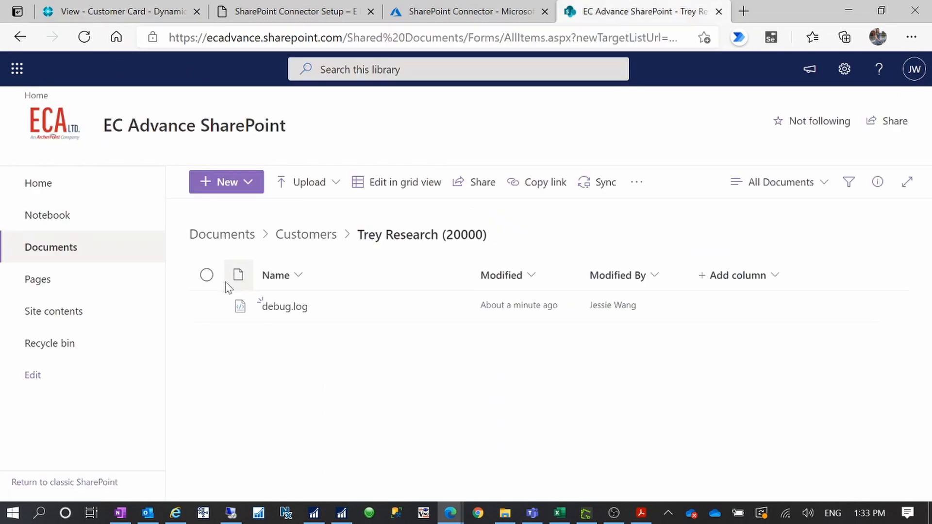
Try to upload debug.log to the SharePoint section of the Coho Winery customer card and check the Customers folder in SharePoint.
click(314, 237)
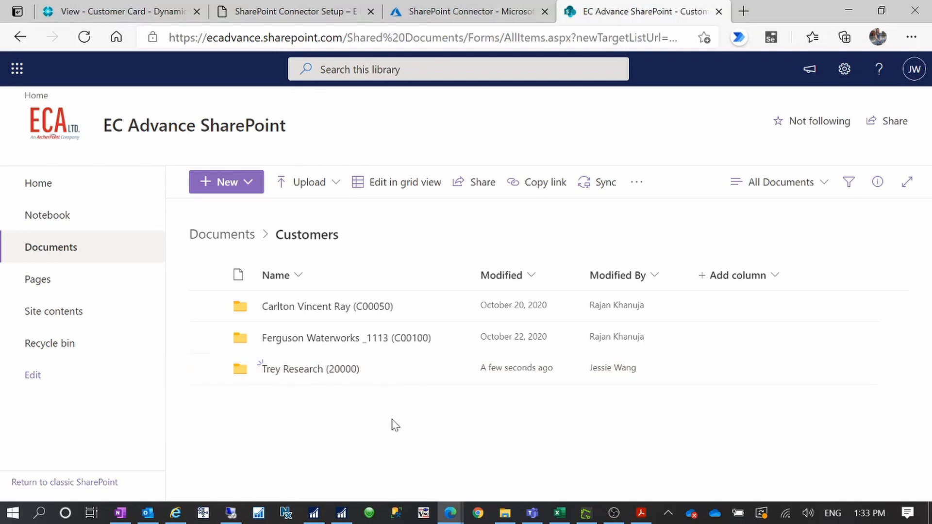
click(142, 13)
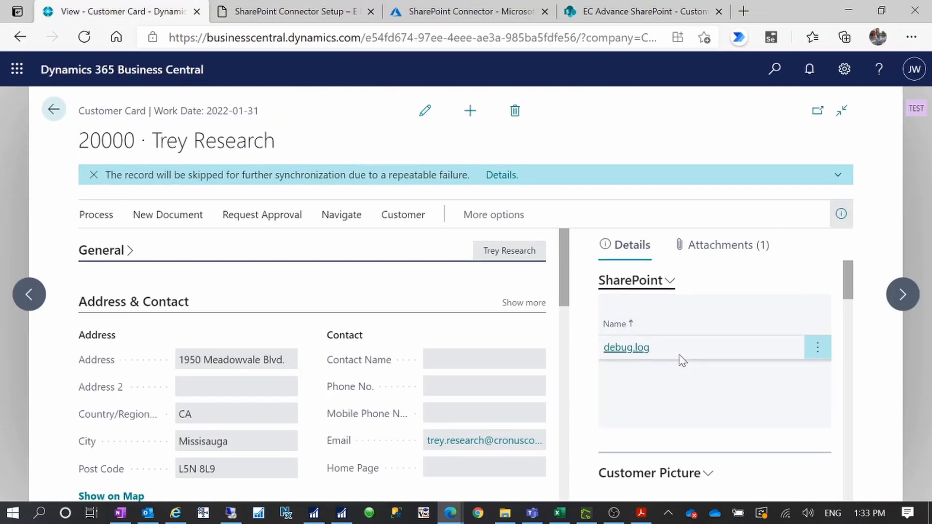
click(30, 294)
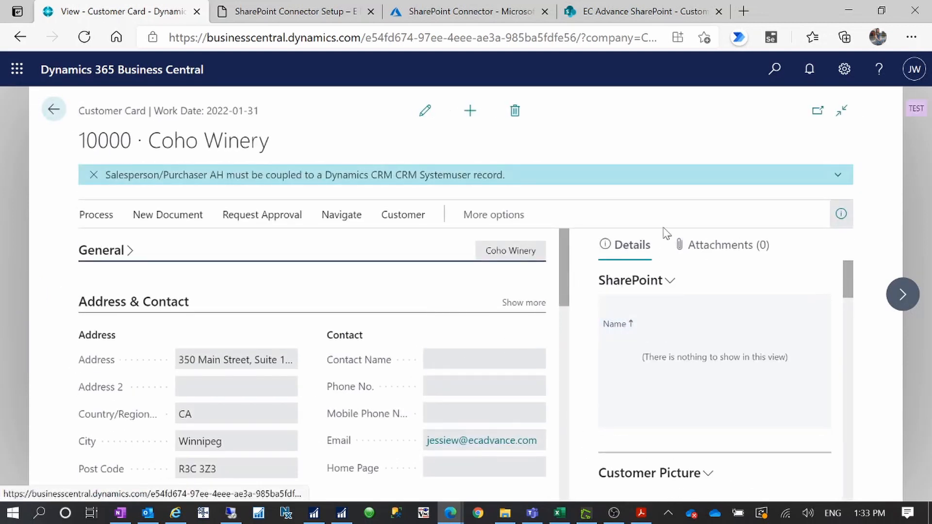
click(670, 282)
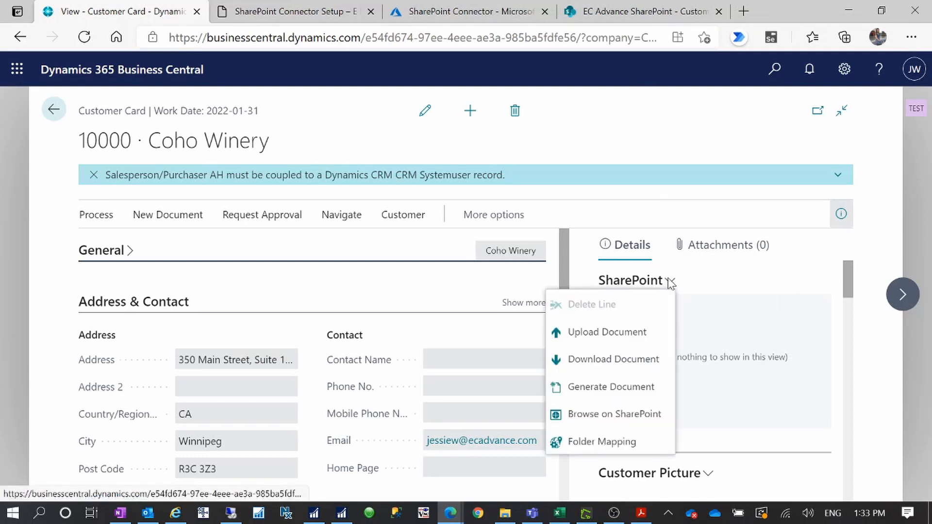
click(607, 332)
click(520, 323)
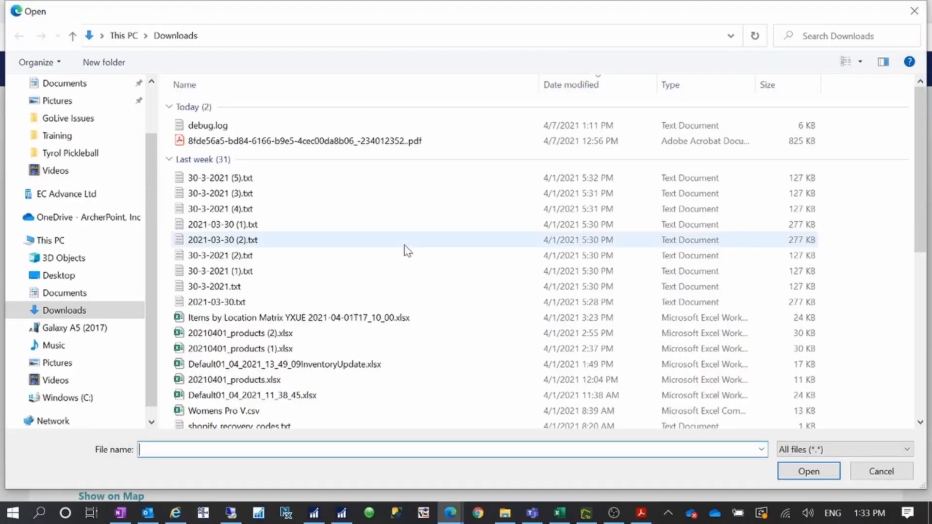
double_click(208, 125)
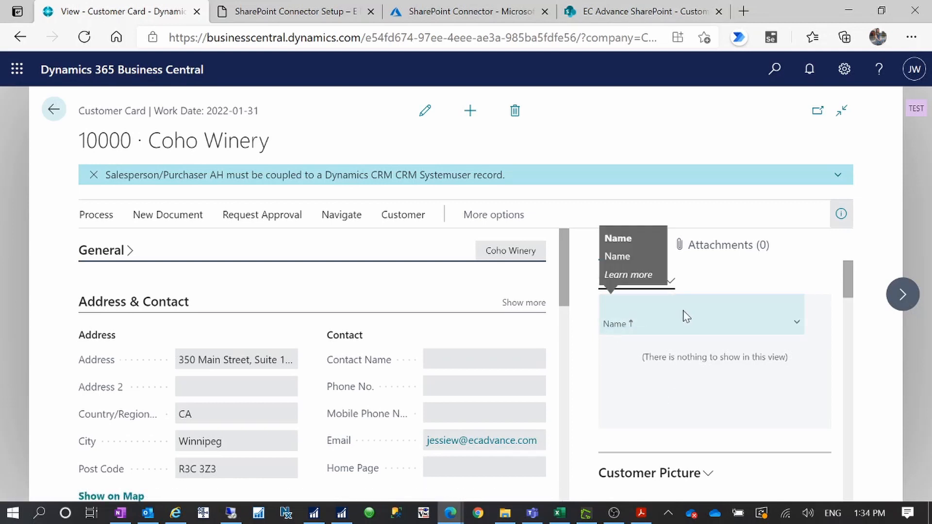
click(650, 13)
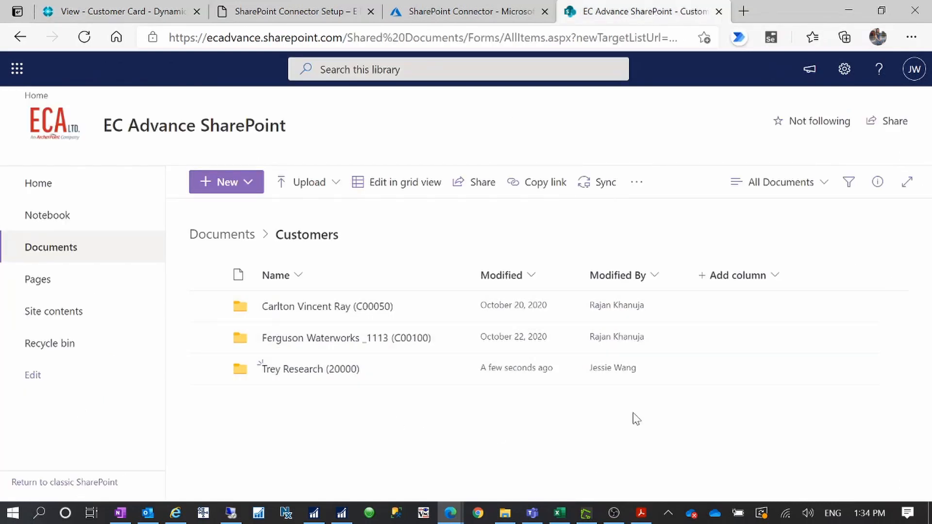
Search Business Central for "sharepoint docu" and review the report template set up in SharePoint Document Templates.
click(117, 15)
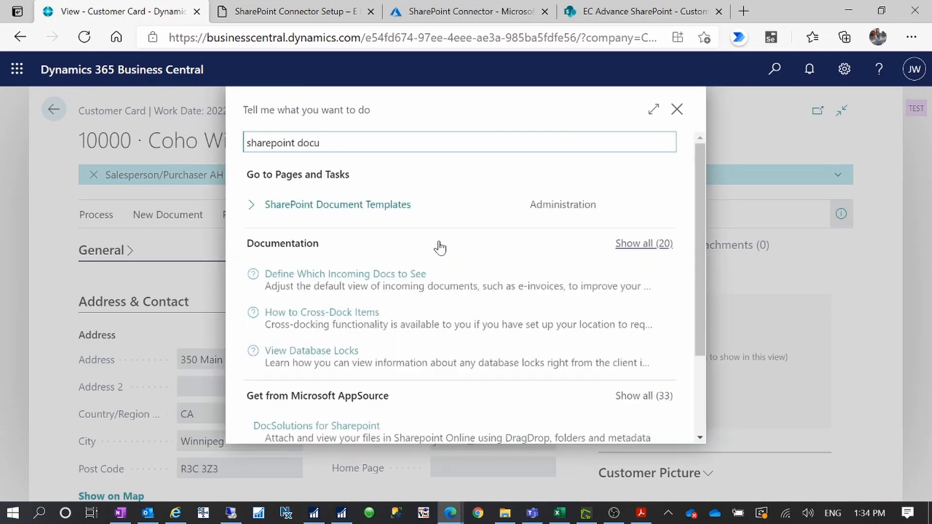
click(352, 206)
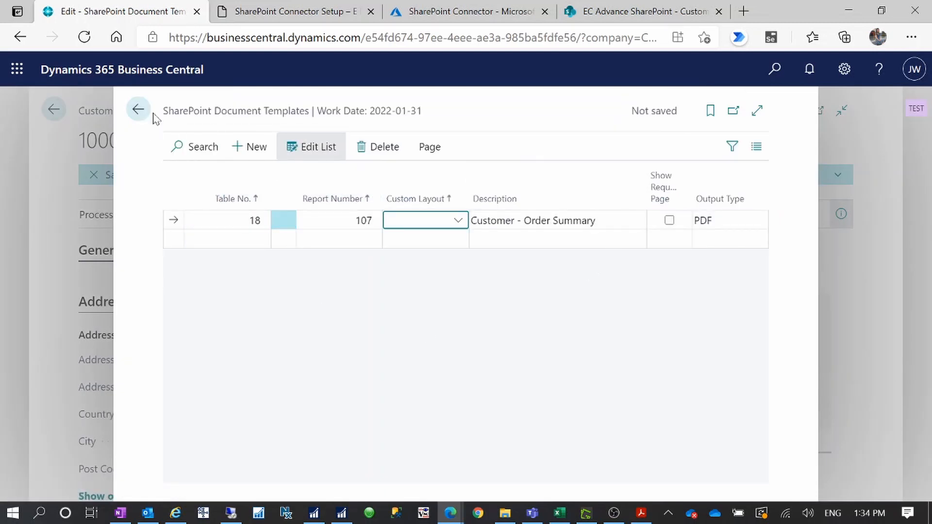
click(142, 112)
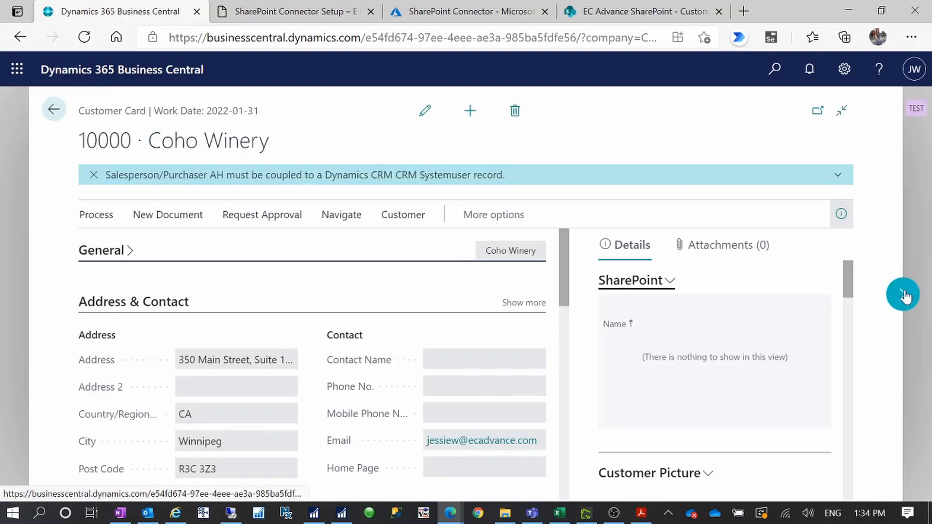
Generate a document from the Customer - Order Summary template in the SharePoint section of the Trey Research customer card.
click(903, 295)
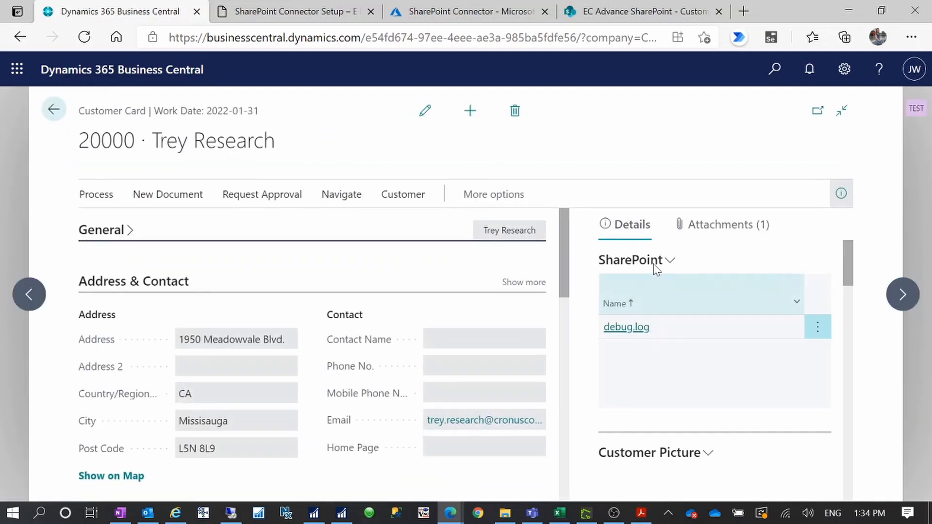
click(671, 281)
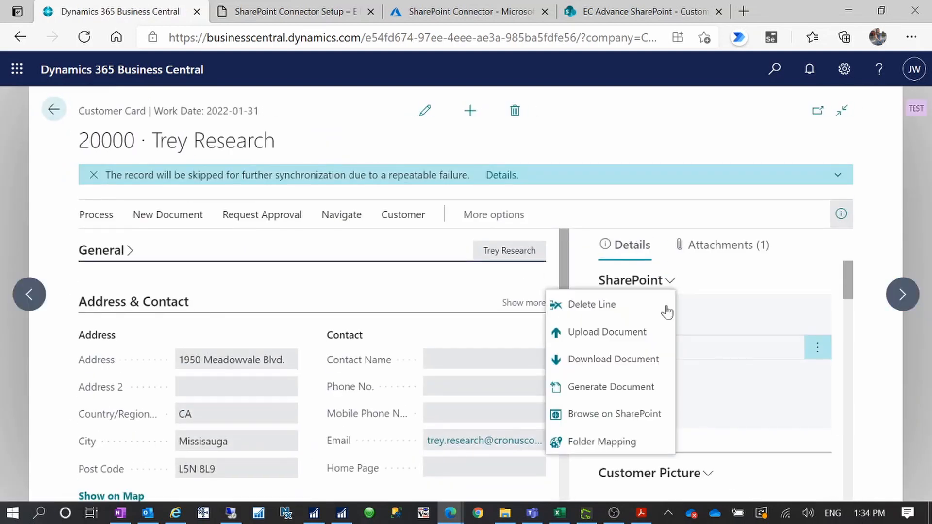
click(600, 388)
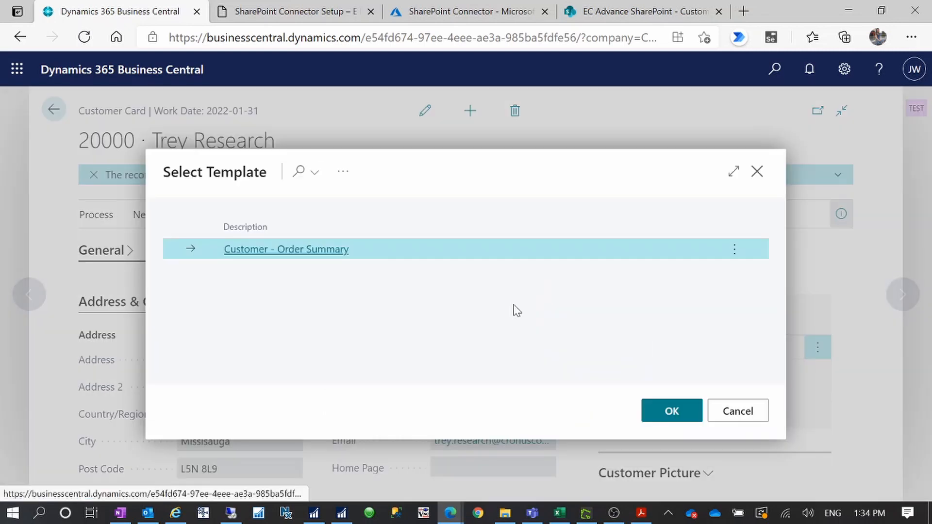
click(671, 412)
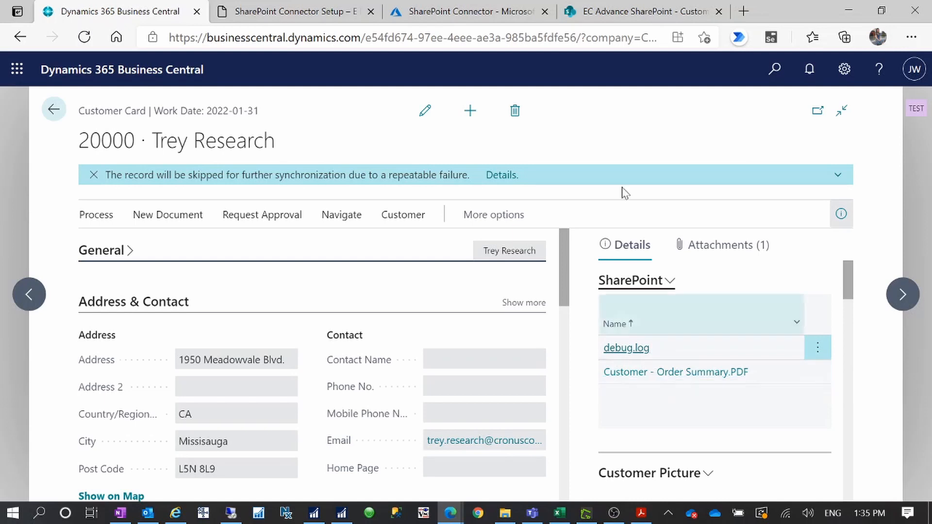
Open the Trey Research folder under Customers in SharePoint and refresh it to check for the generated PDF.
click(658, 12)
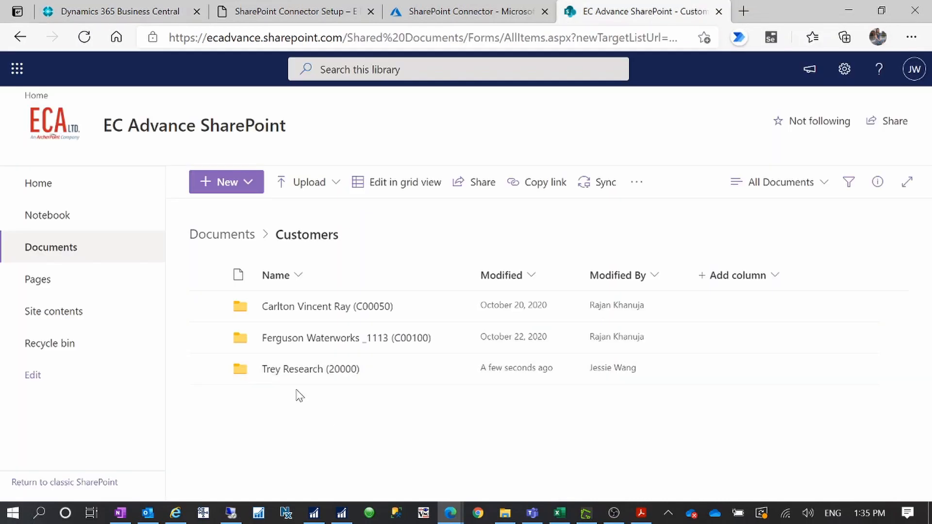
click(301, 372)
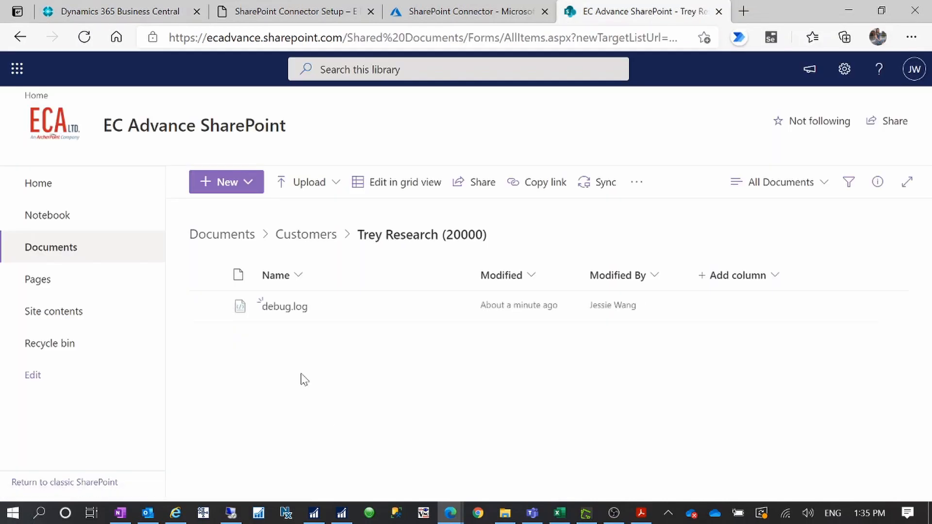
click(84, 37)
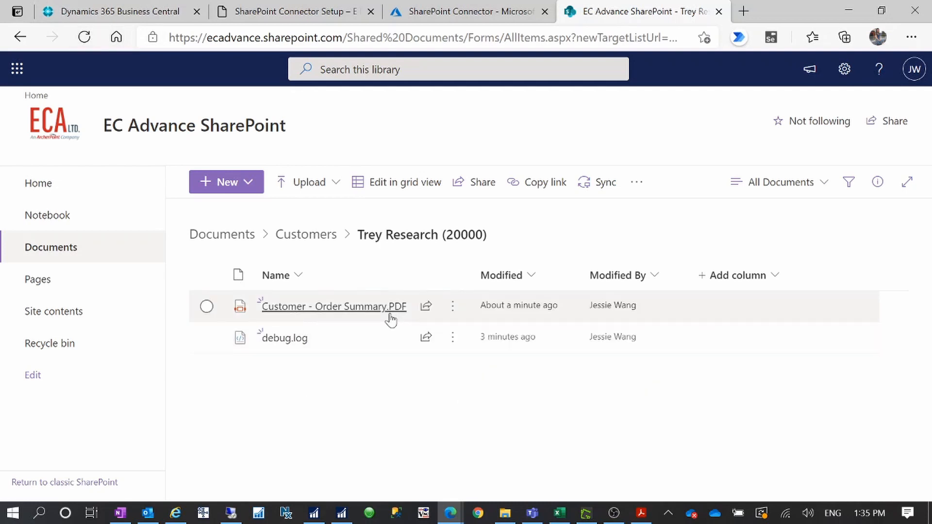
Leave the Trey Research customer card in Business Central and open a sales order from the Sales Orders list.
click(138, 17)
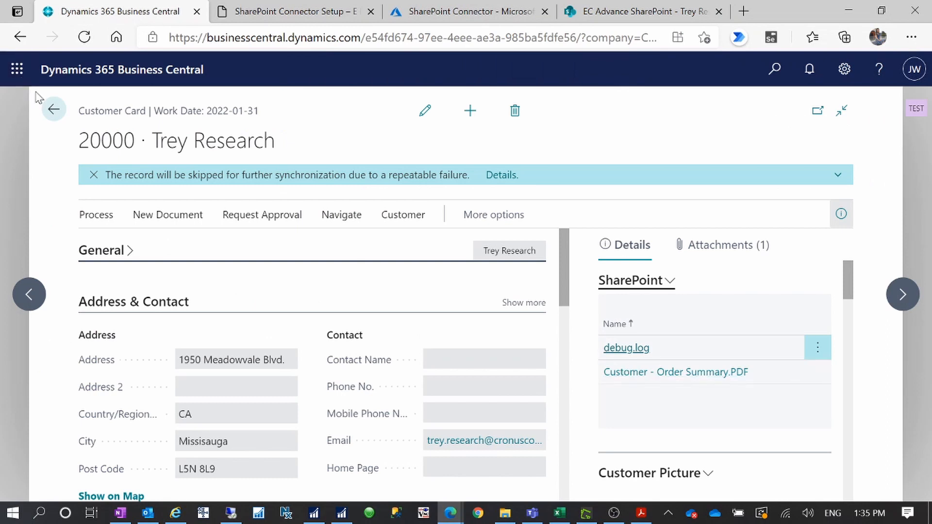
click(55, 110)
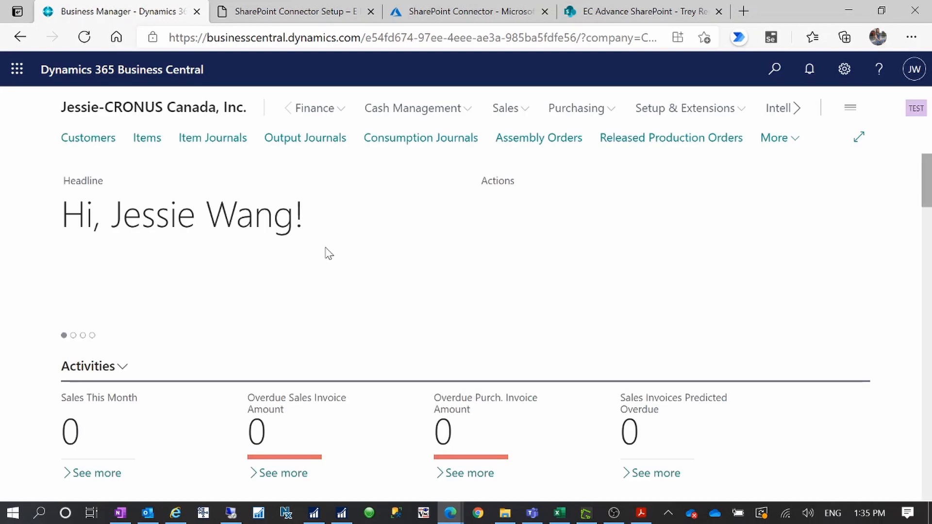
click(521, 112)
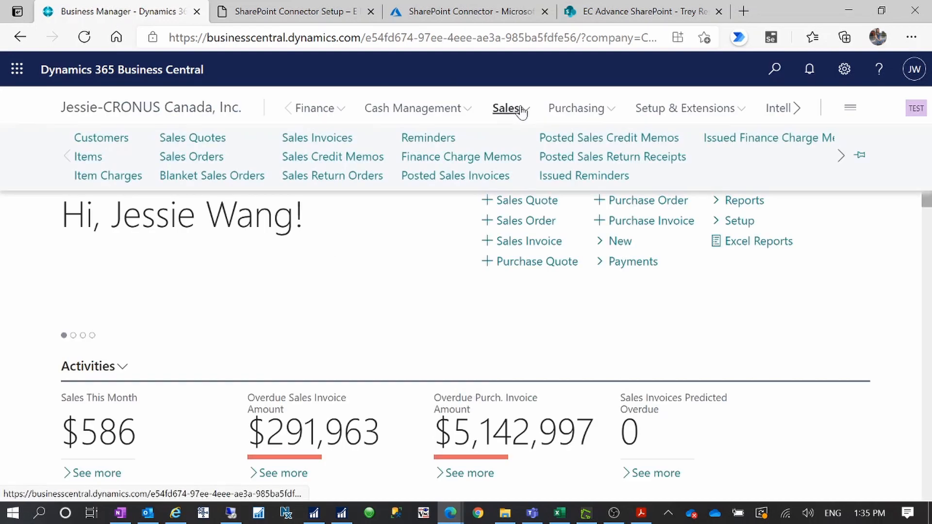
click(196, 157)
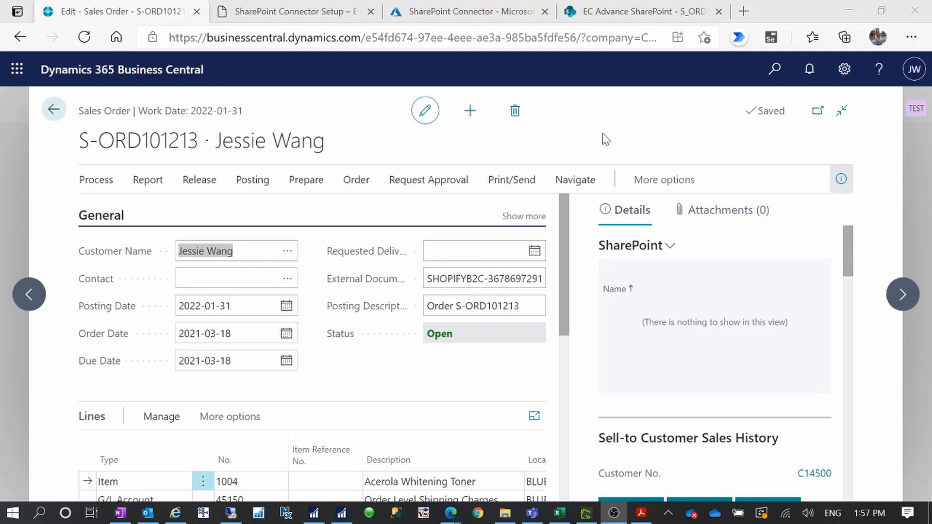
Open SharePoint Table Mapping and examine the mapping method, folder name and caption fields of the Sales Header table.
click(774, 69)
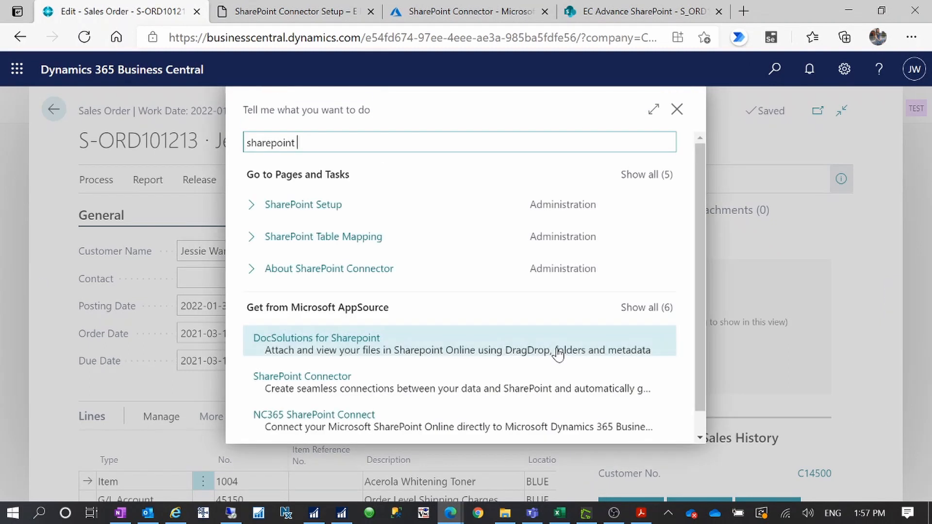
click(335, 248)
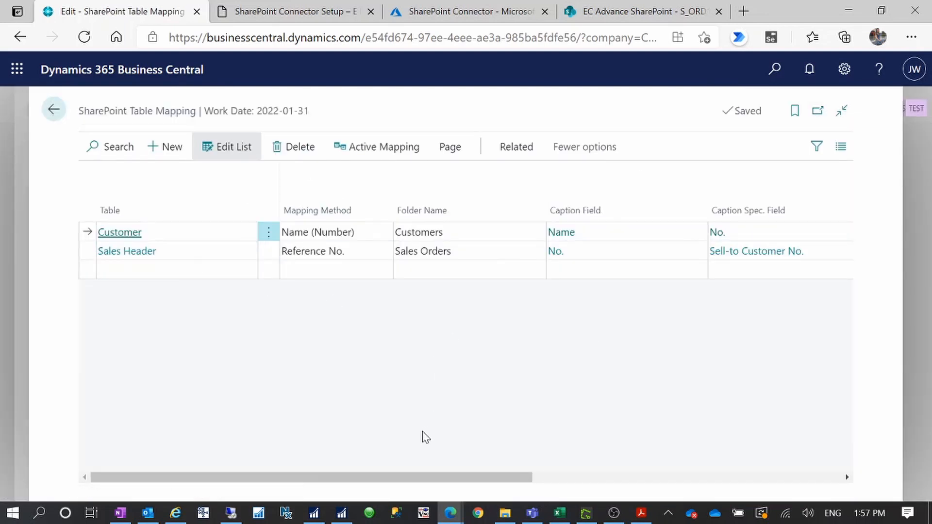
drag(379, 475, 172, 460)
drag(474, 481, 532, 479)
drag(602, 473, 620, 472)
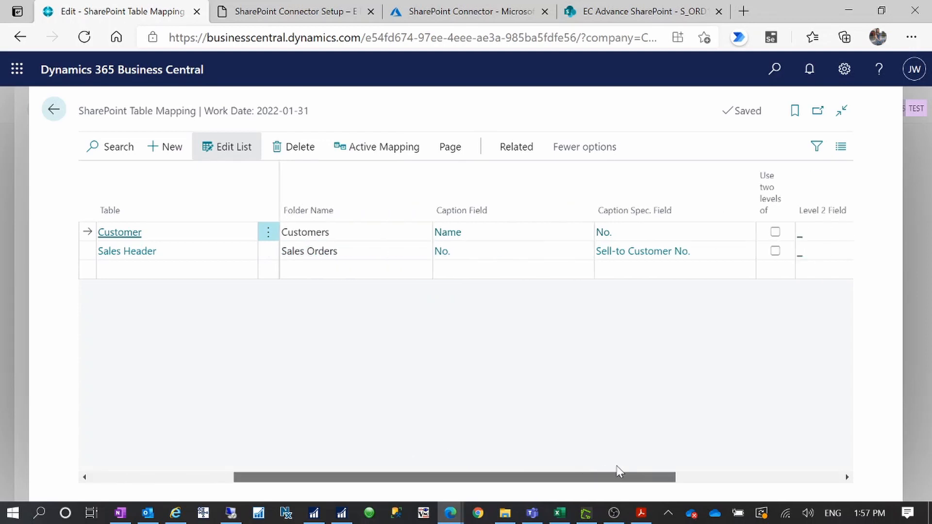
Compare the folder naming and contents of the Sales Orders folder in SharePoint with the Sales Header mapping.
click(656, 16)
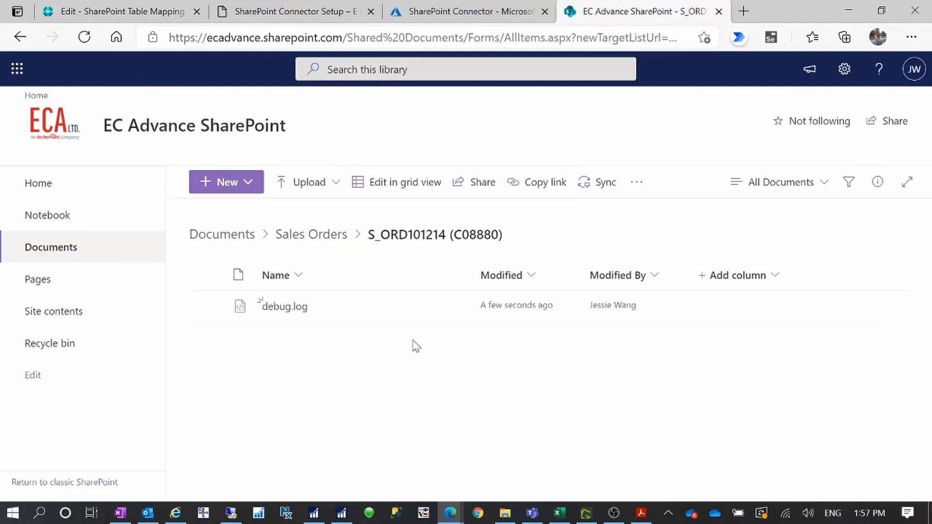
click(313, 236)
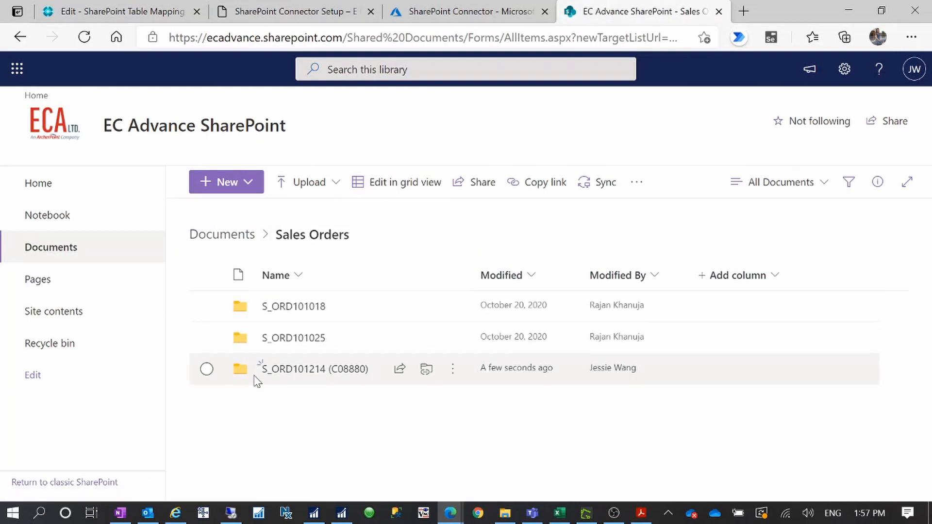
click(332, 375)
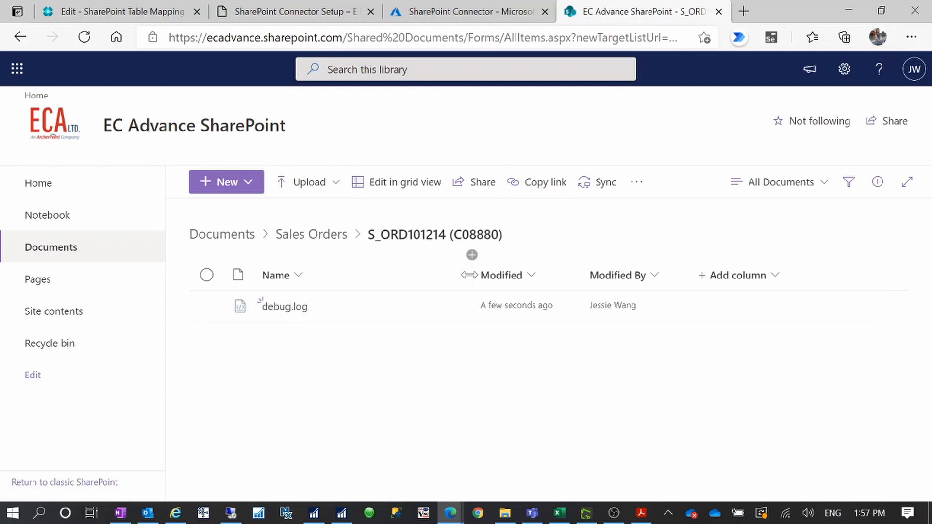
click(20, 37)
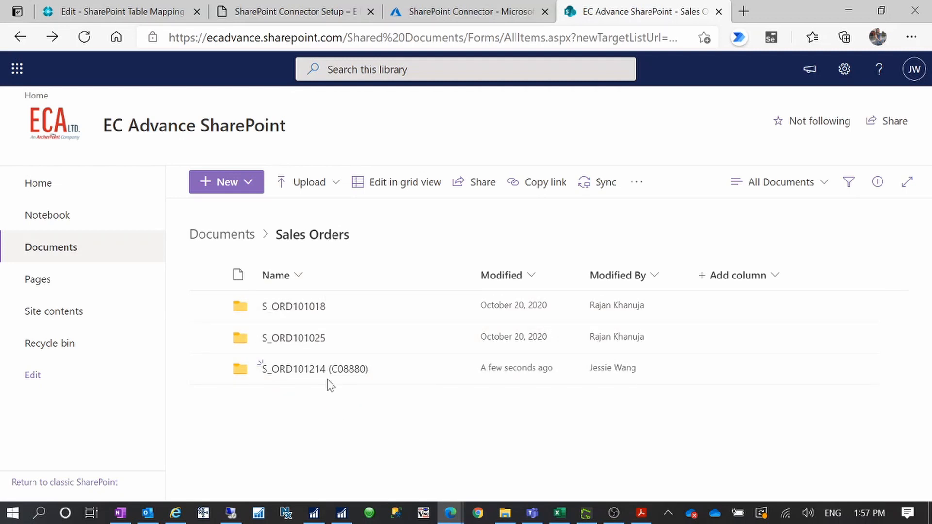
click(119, 18)
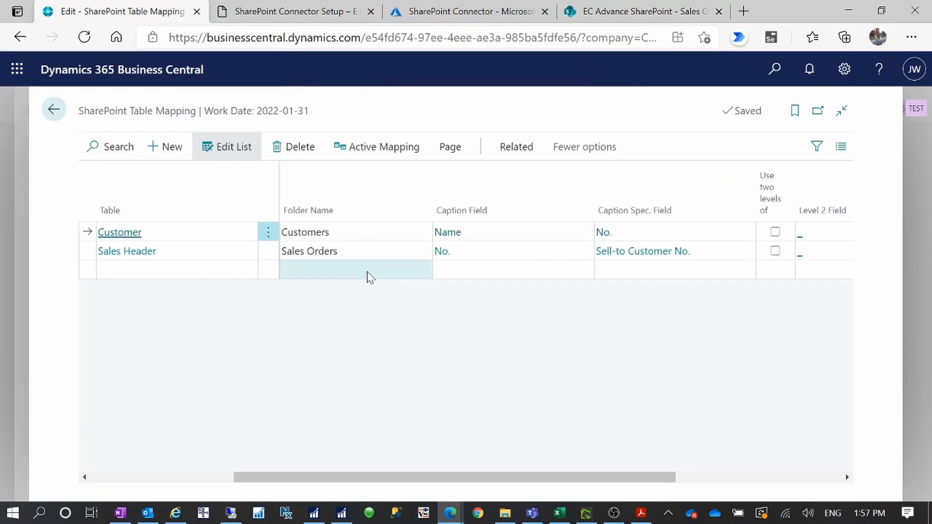
Return to the sales order, check the existing Sales Orders folders in SharePoint, and upload debug.log to the order's SharePoint section.
click(54, 110)
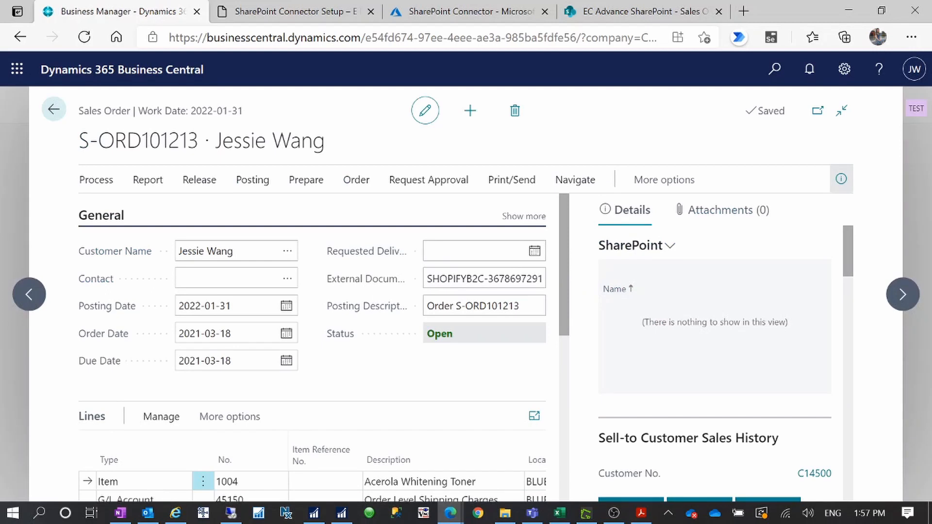
click(614, 12)
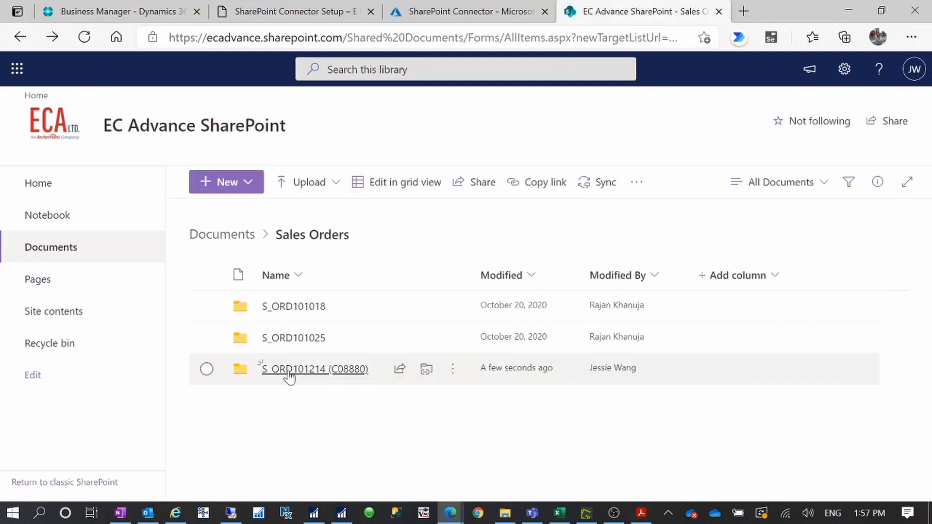
click(129, 14)
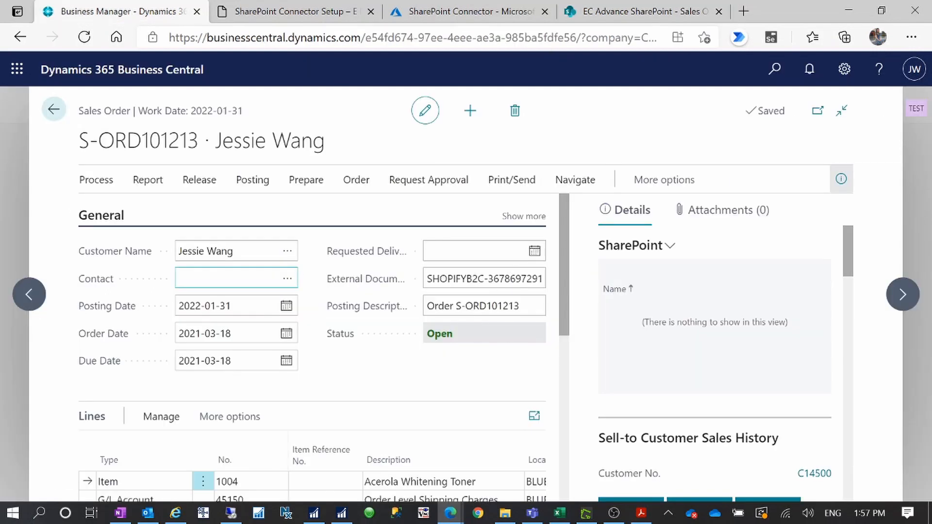
click(671, 247)
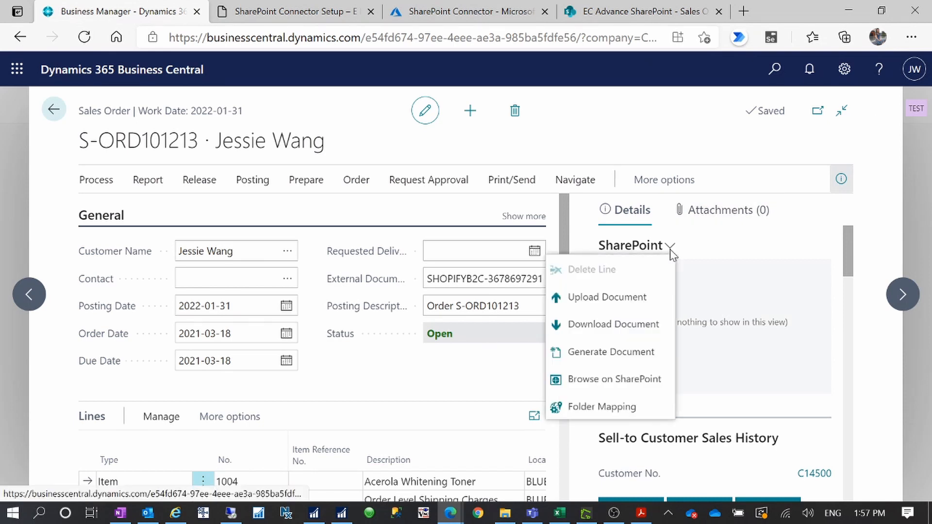
click(607, 297)
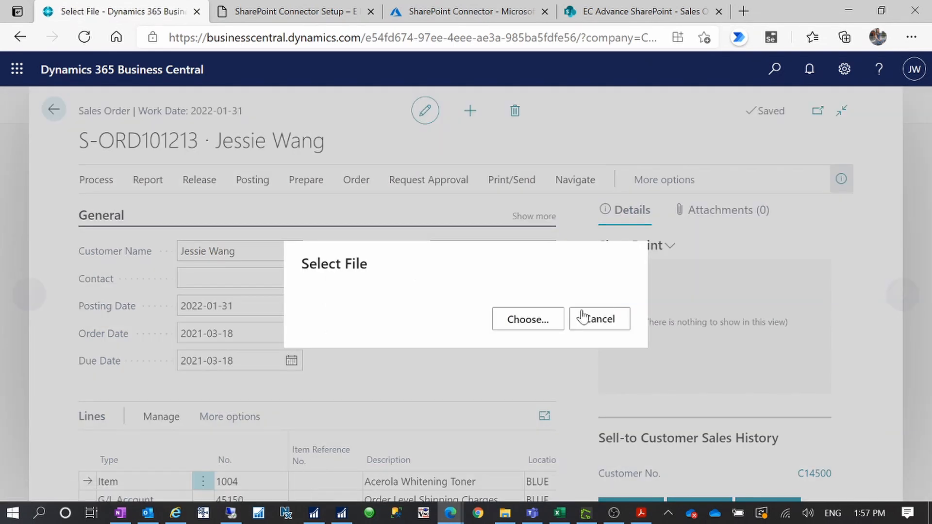
click(534, 329)
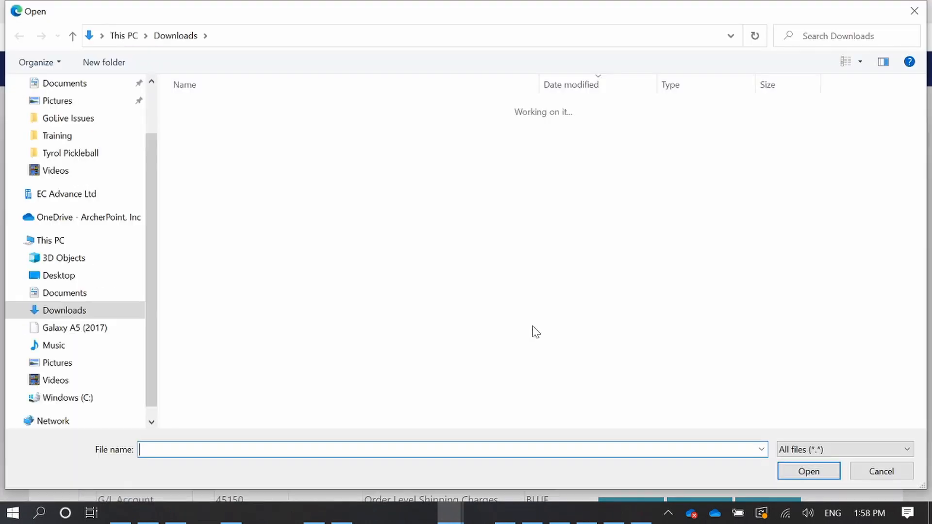
key(Escape)
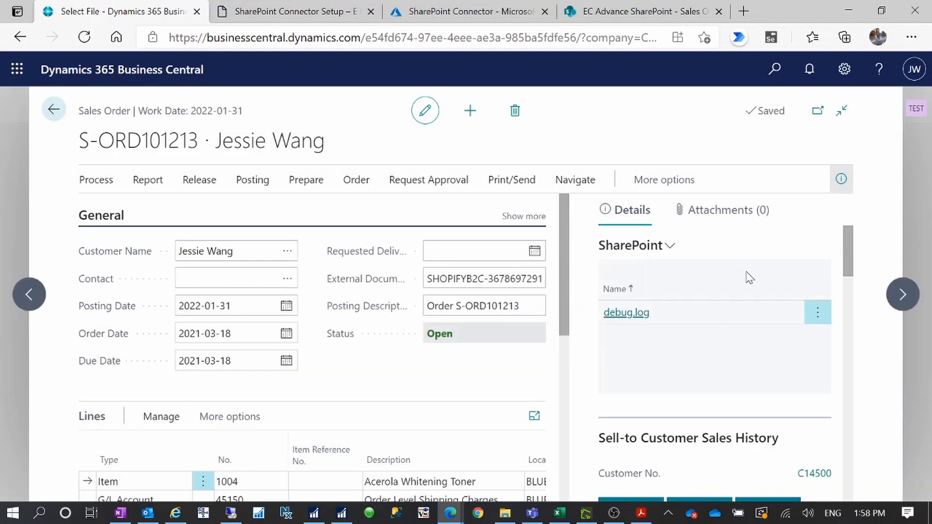
Open the sales order's new folder under Sales Orders in SharePoint and compare its files with the order's SharePoint section.
click(573, 14)
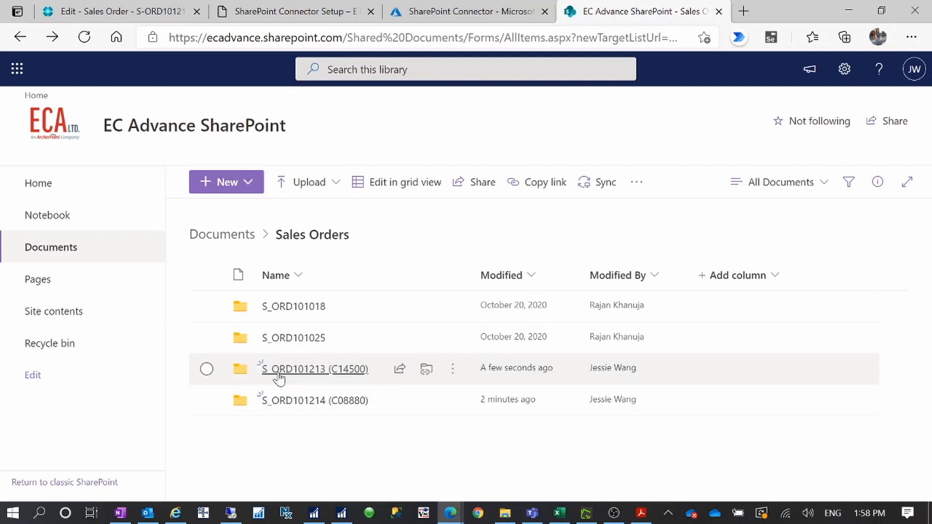
click(349, 373)
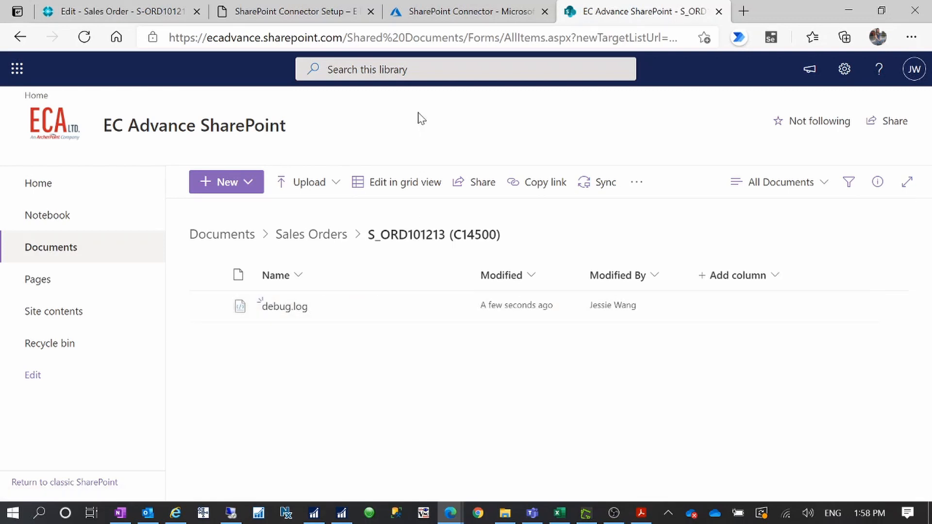
click(128, 12)
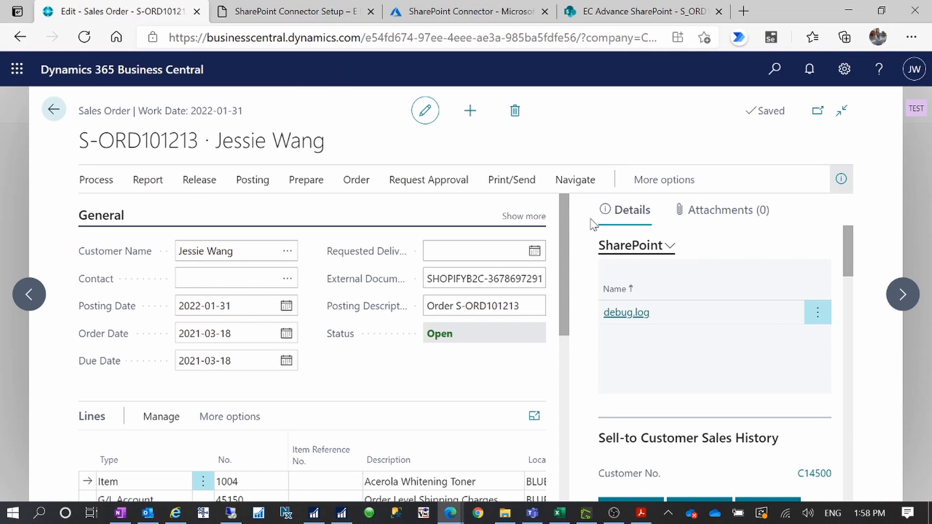